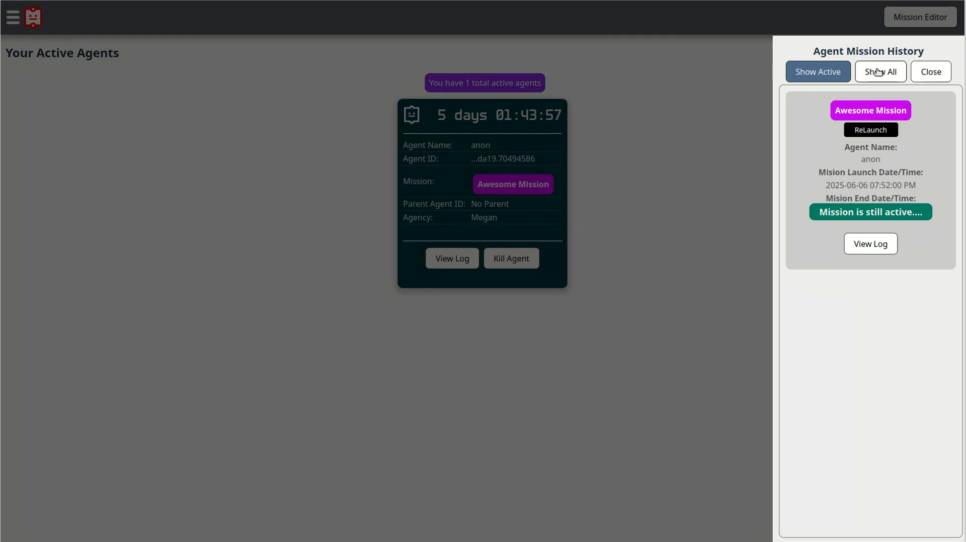
- Browse the agent mission history with all missions shown, not only the active ones
scroll(935, 186, down, 5)
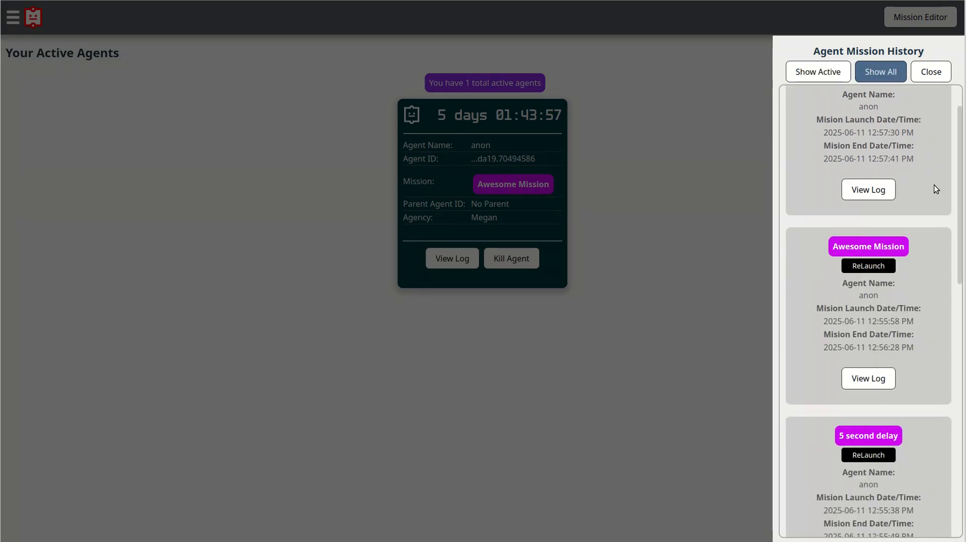
scroll(935, 187, down, 2)
scroll(934, 187, up, 3)
scroll(934, 186, up, 3)
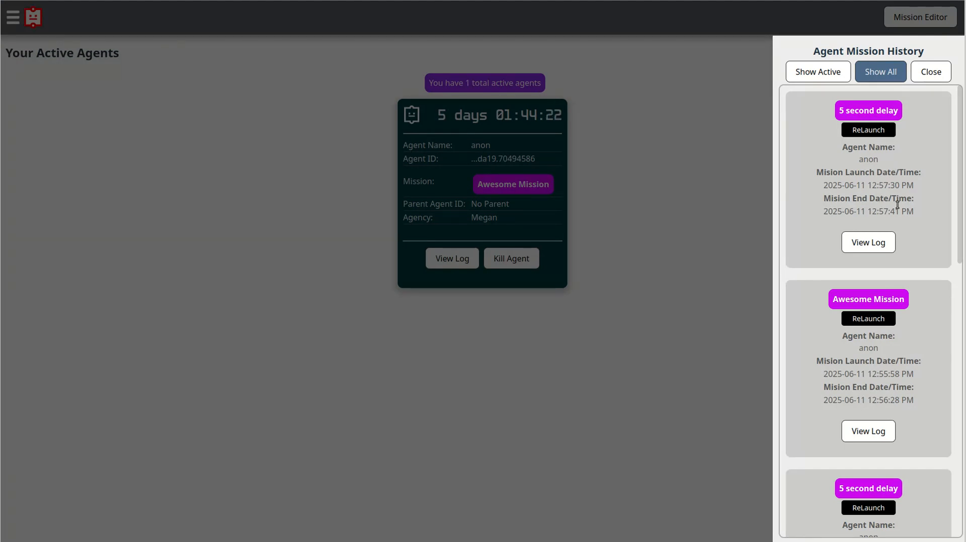
- View and refresh the log of the most recent 5 second delay mission, and close the log and the mission history
click(880, 245)
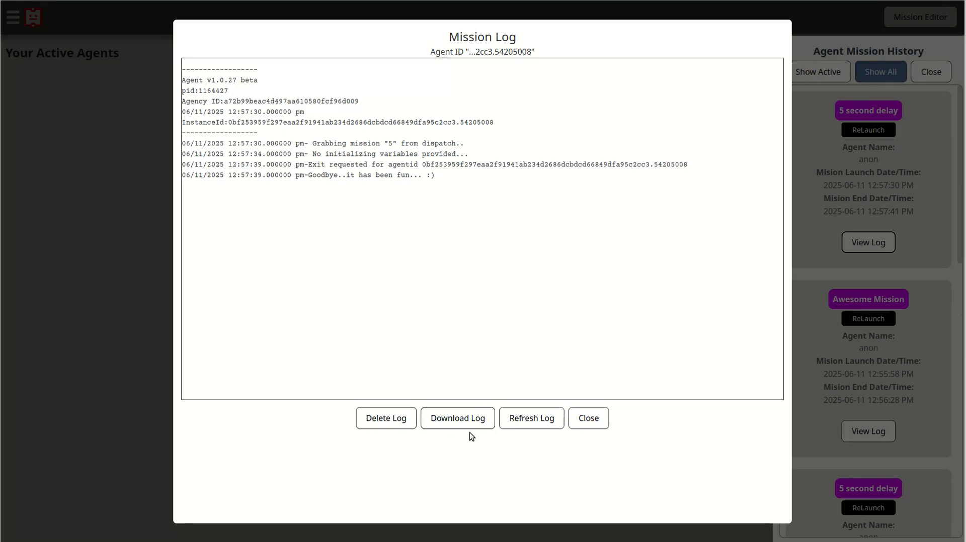
click(533, 419)
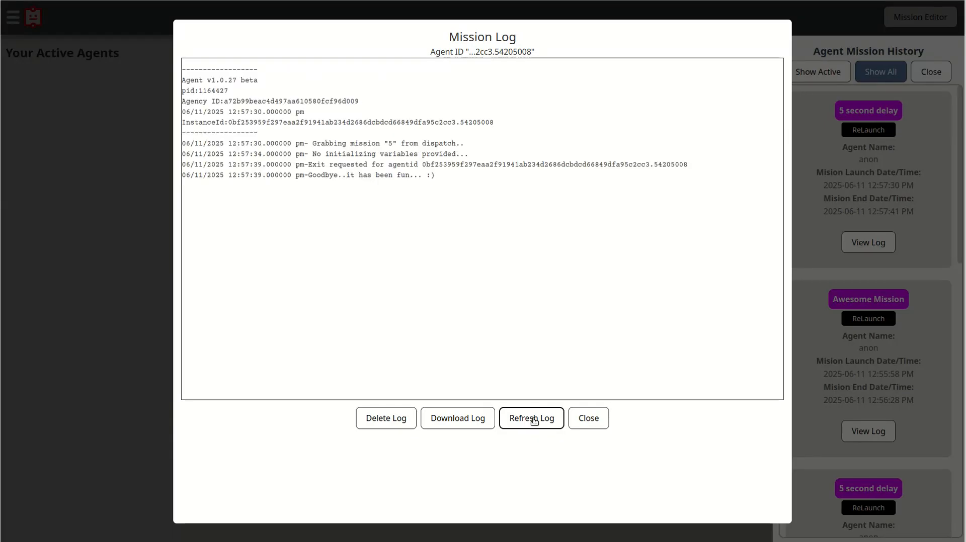
click(588, 420)
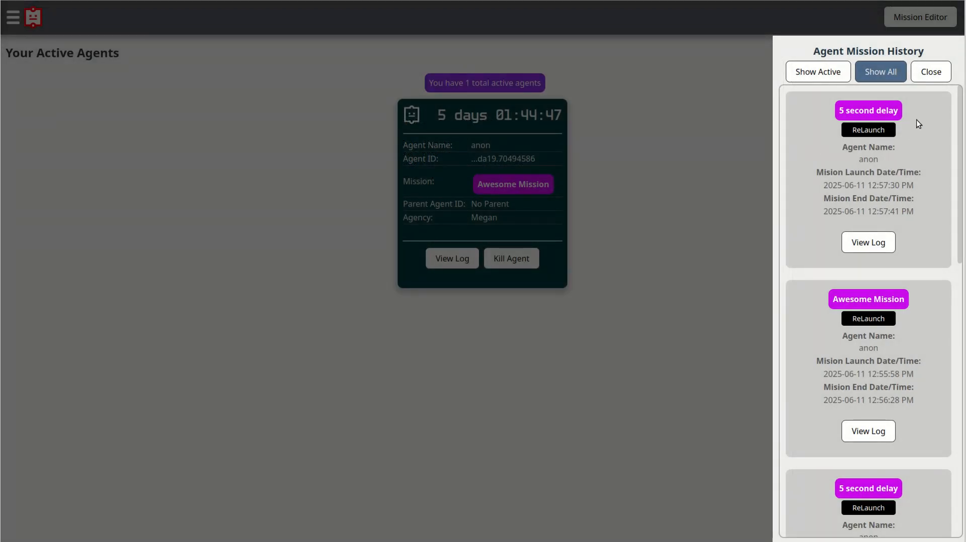
click(931, 73)
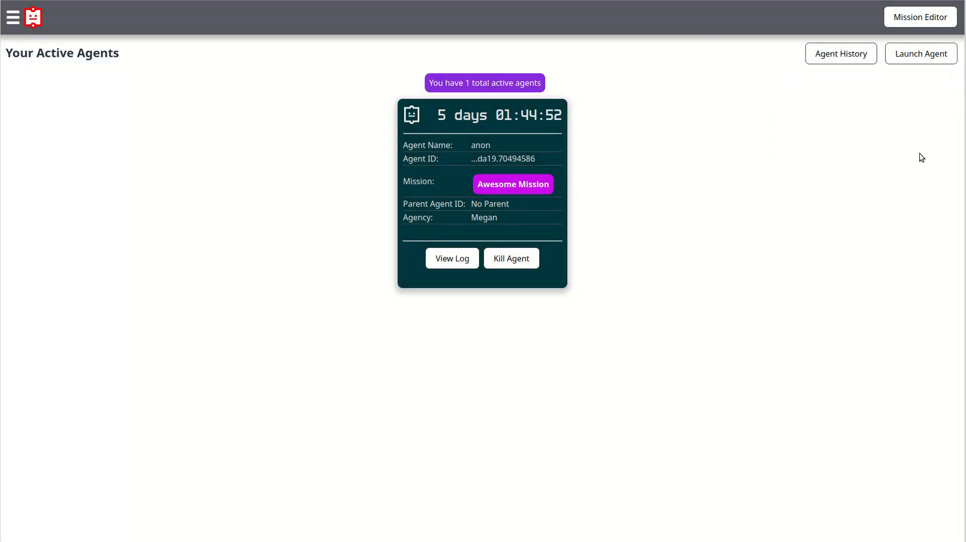
- Launch a new agent on Awesome Mission without giving it a name
click(919, 59)
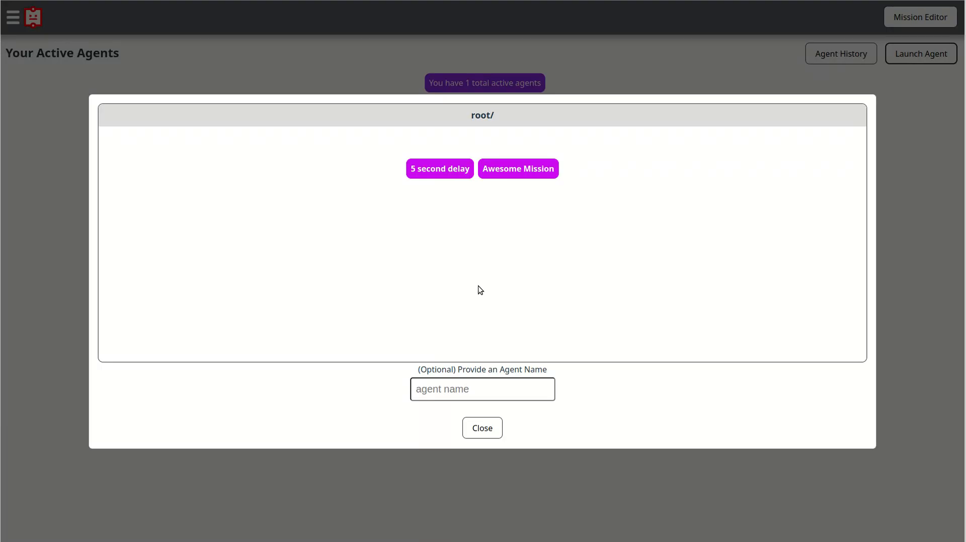
click(522, 173)
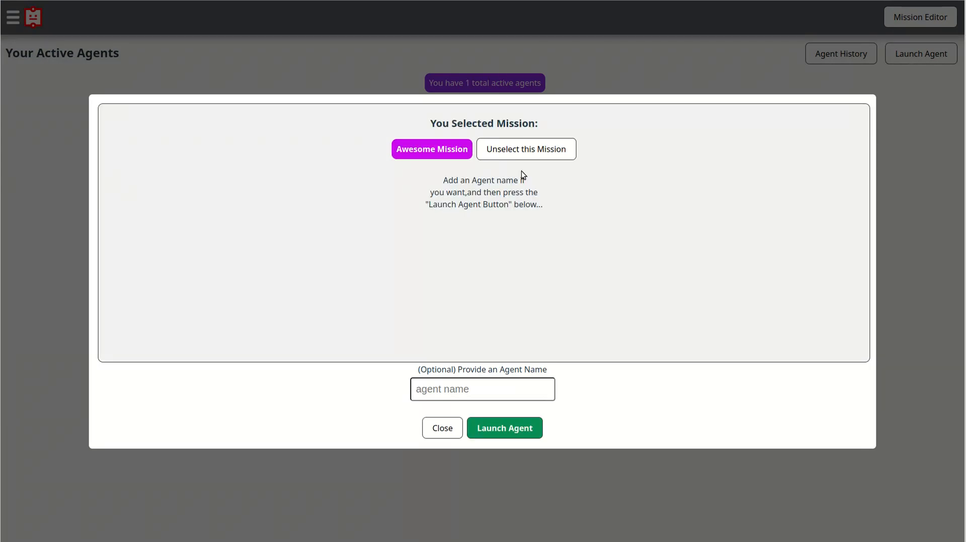
click(530, 154)
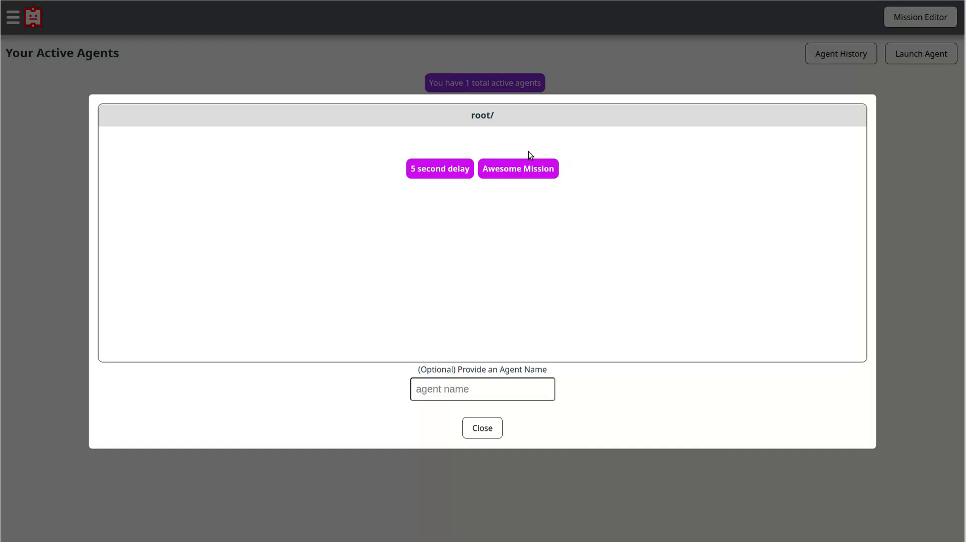
click(513, 174)
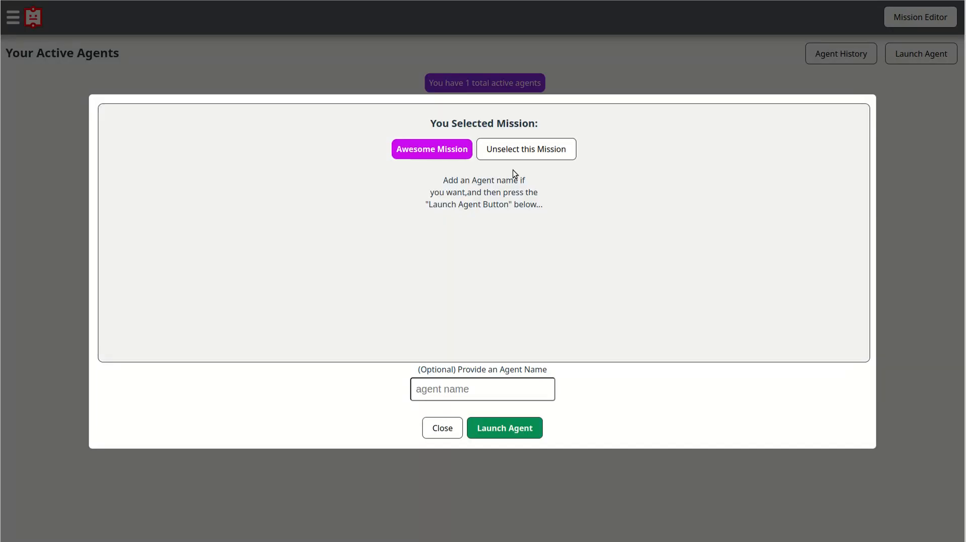
click(532, 428)
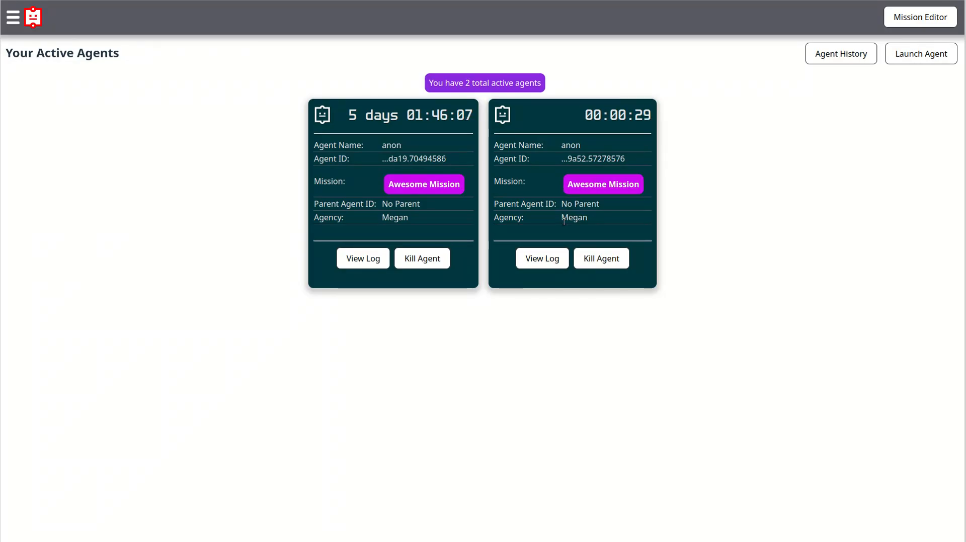
- View and refresh the mission log of the newly launched agent, and close it
click(546, 258)
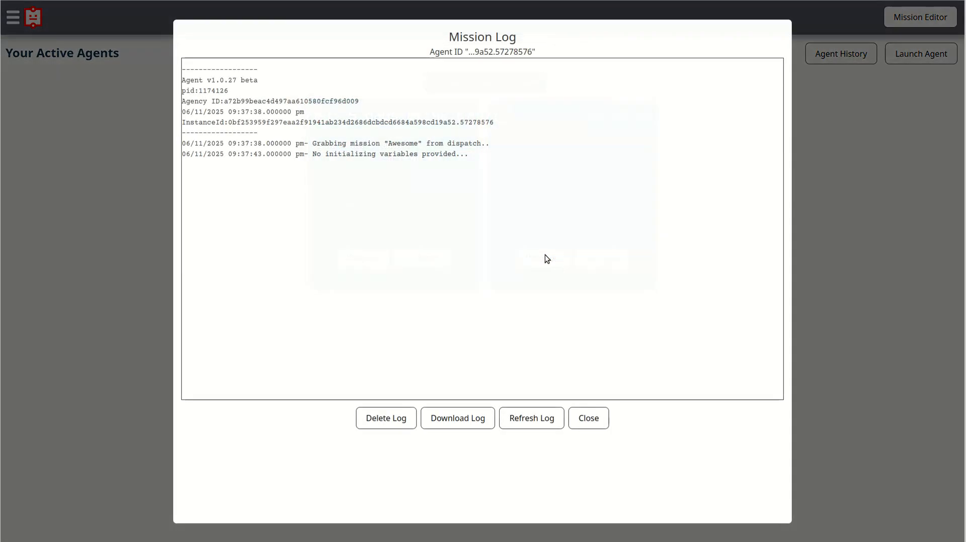
click(517, 417)
click(581, 418)
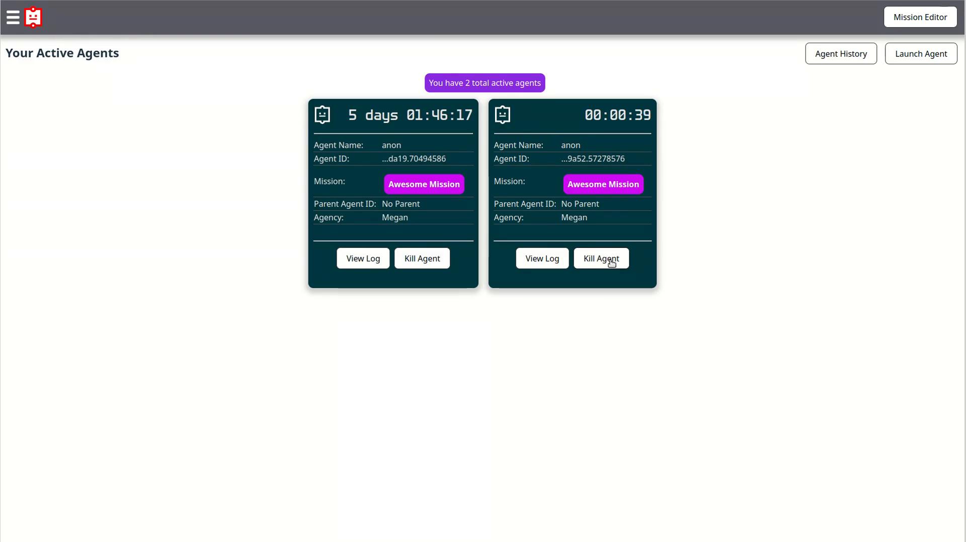
- Kill the newly launched Awesome Mission agent and confirm its deletion
click(611, 263)
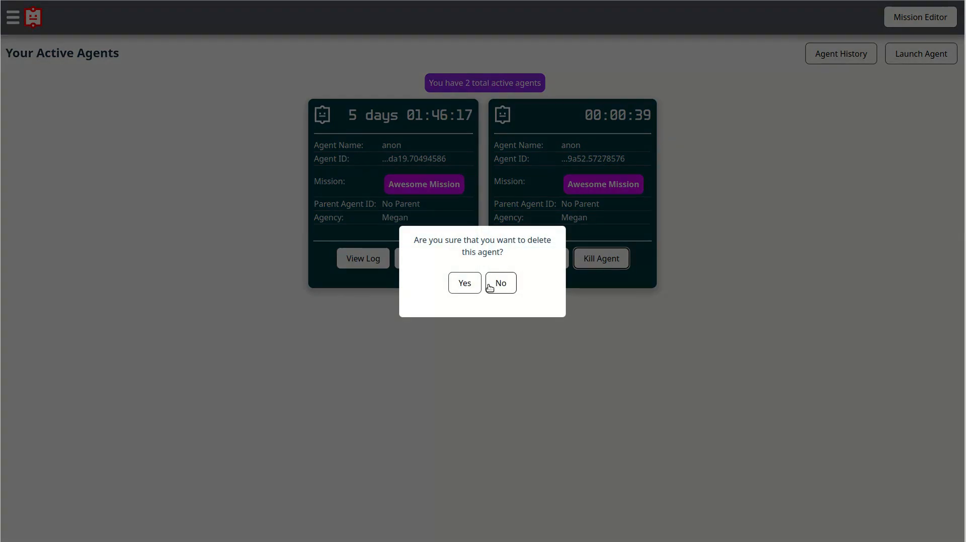
click(473, 286)
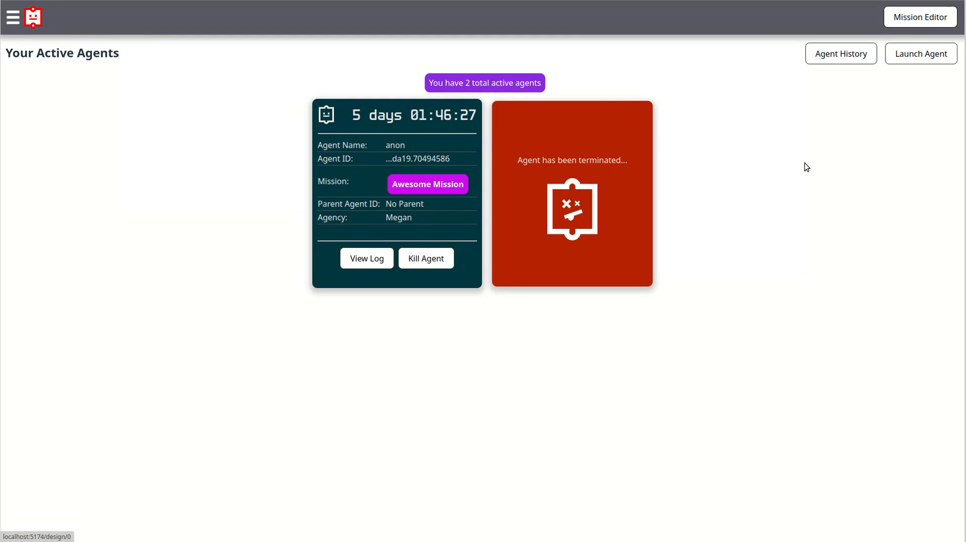
- Go to the Mission Editor and open the 5 second delay mission for editing
click(15, 19)
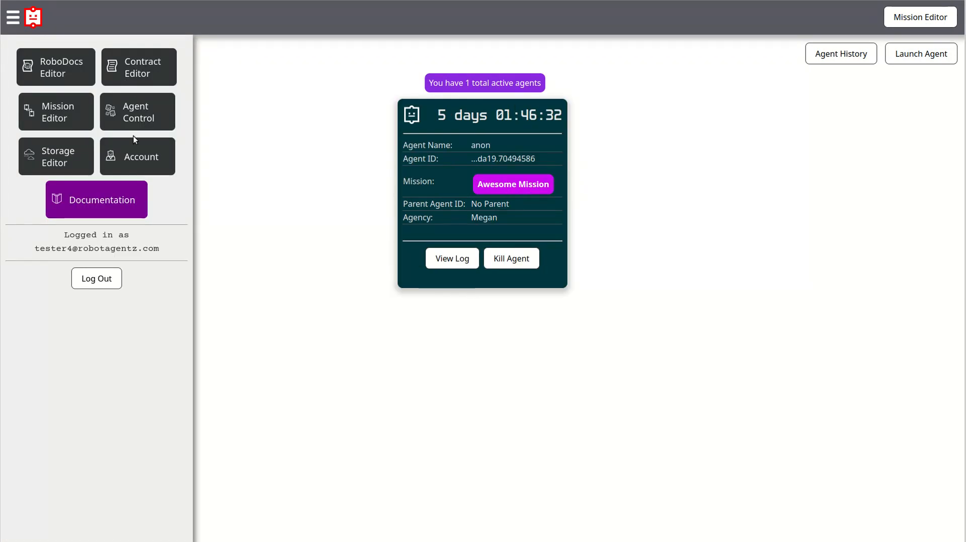
click(12, 19)
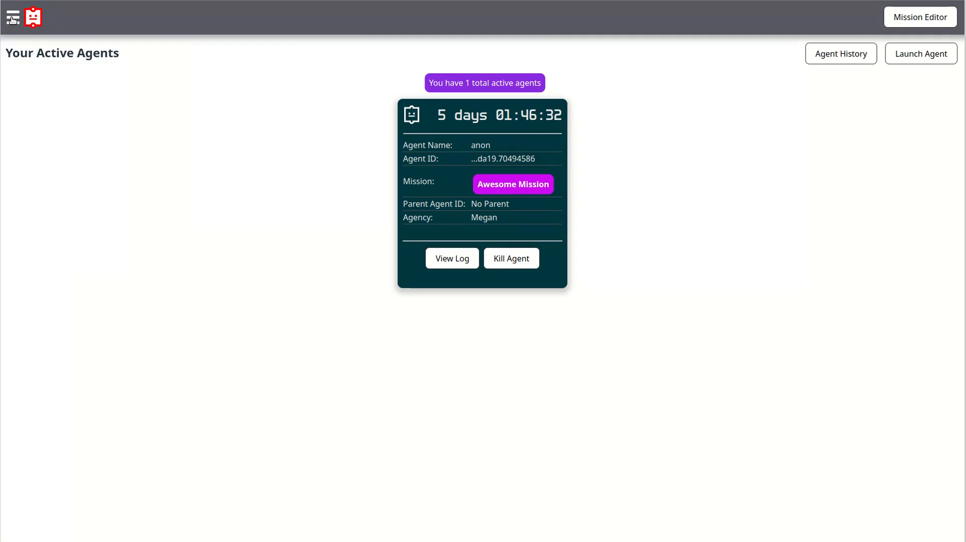
click(927, 25)
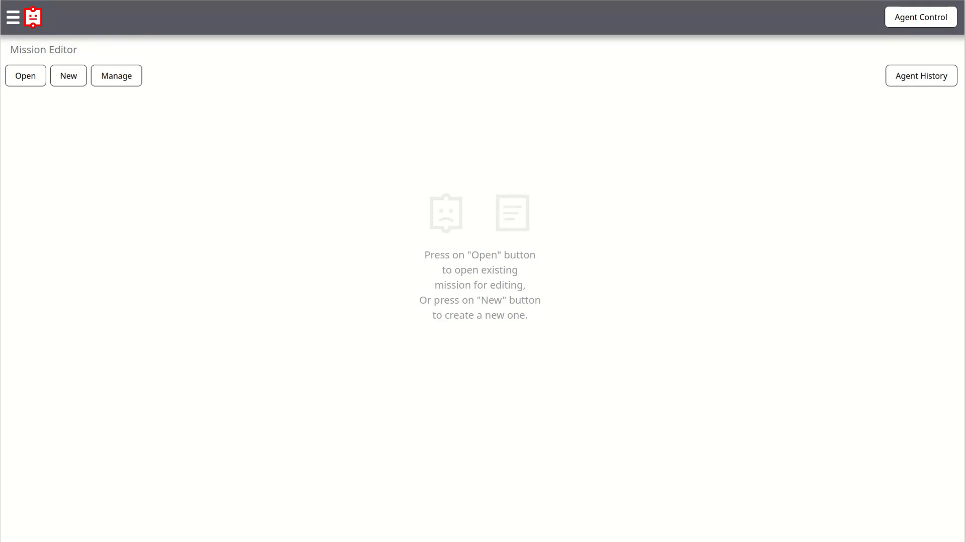
key(alt+Tab)
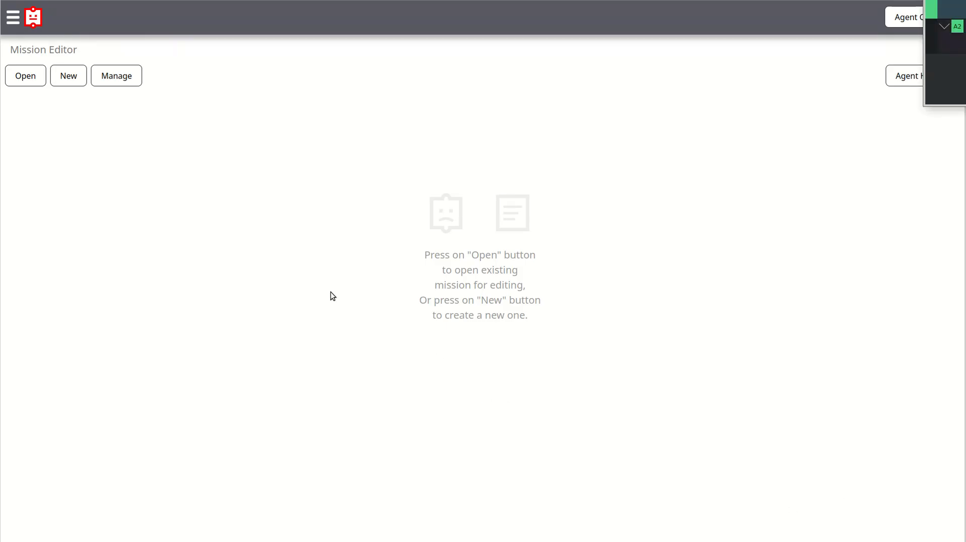
click(34, 79)
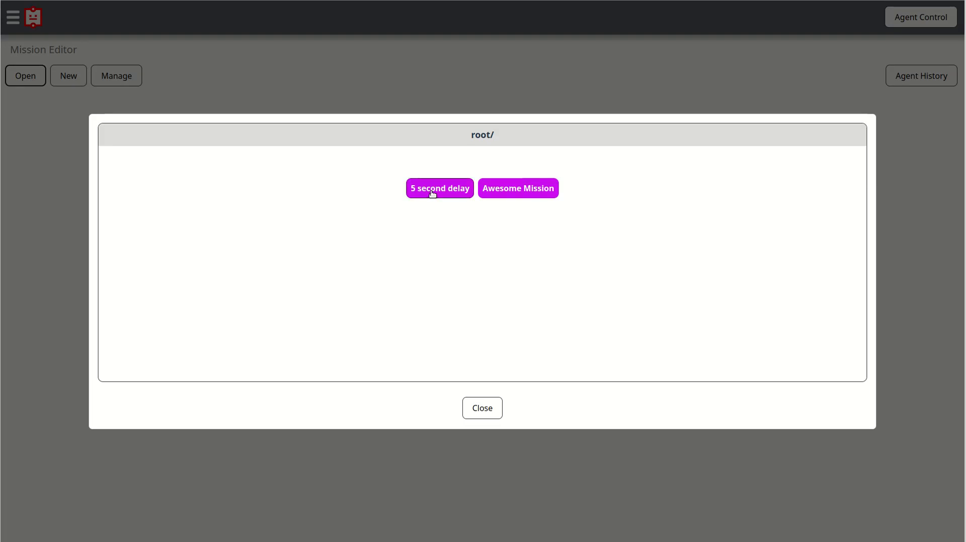
click(427, 191)
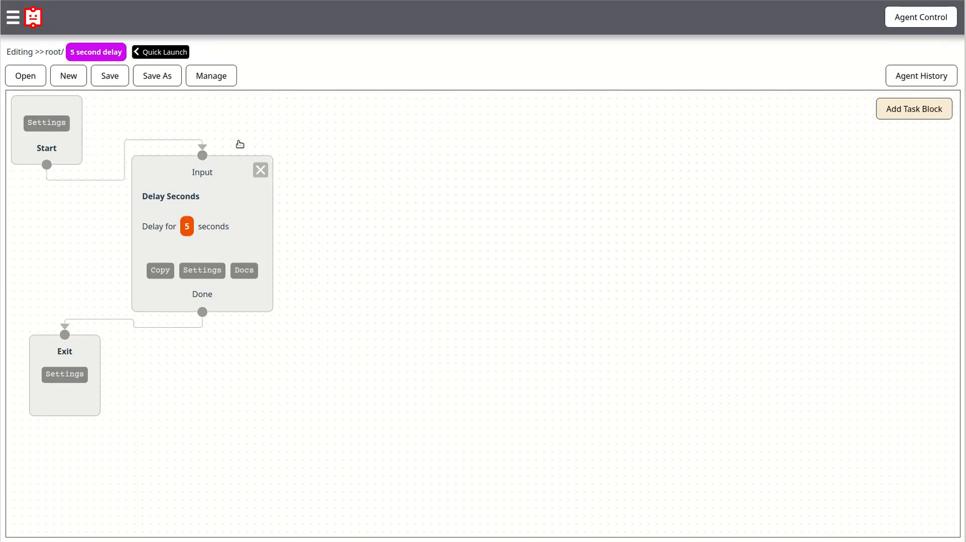
- Rearrange the blocks with Delay Seconds below Start and Exit below and right of Delay Seconds, and save the mission
drag(241, 196, 287, 202)
drag(70, 363, 347, 449)
drag(282, 246, 197, 313)
drag(76, 108, 161, 123)
scroll(272, 297, down, 2)
scroll(273, 297, down, 1)
scroll(272, 297, up, 3)
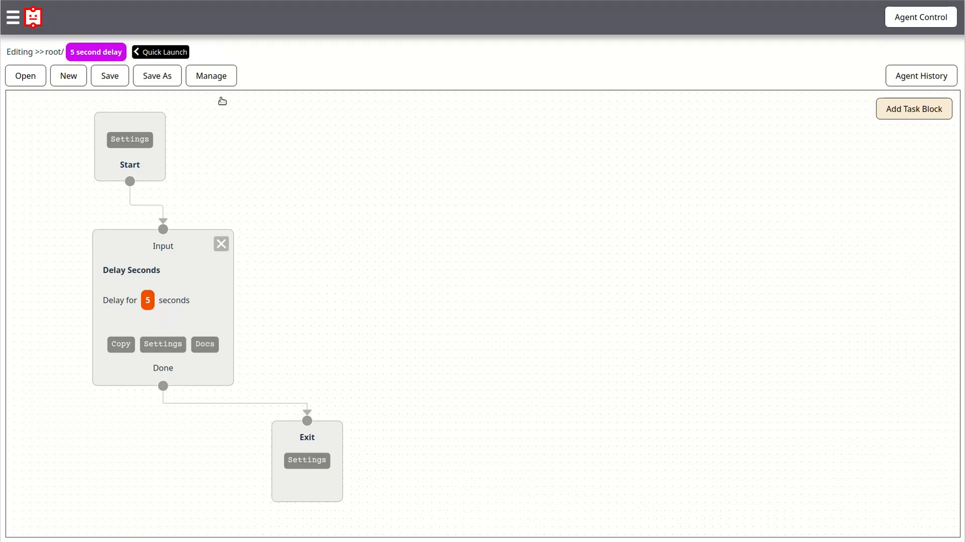
click(106, 76)
- Add a folder named temp to the root level in Mission Management
click(221, 80)
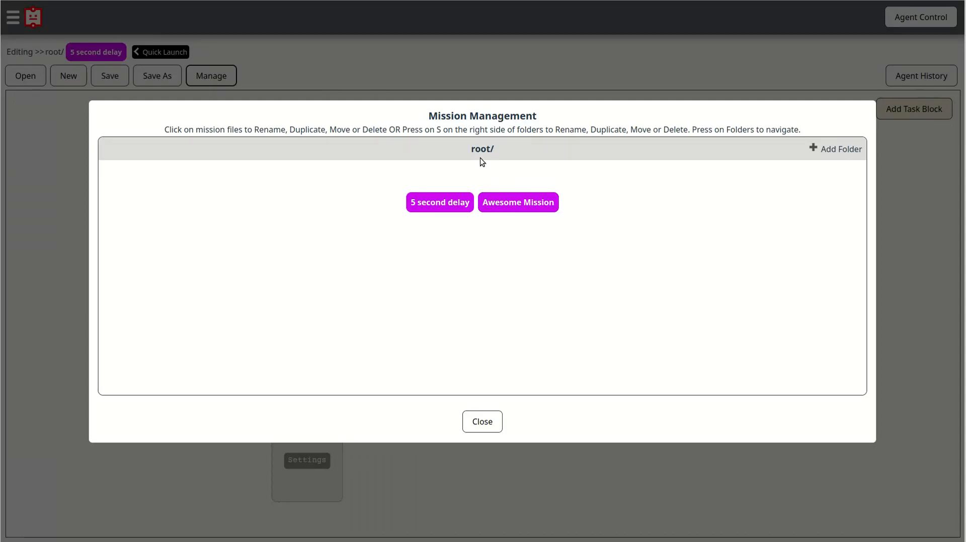
click(831, 150)
text(temp)
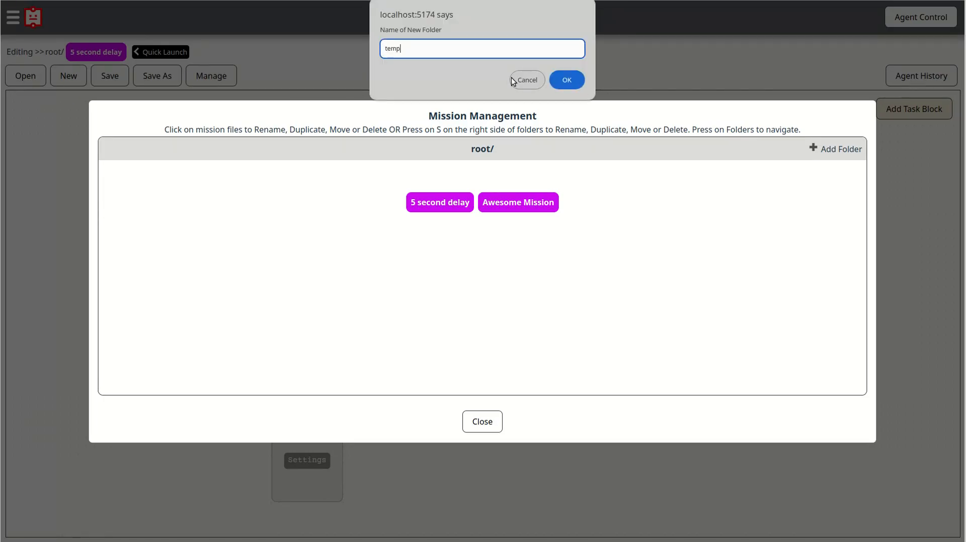
key(Return)
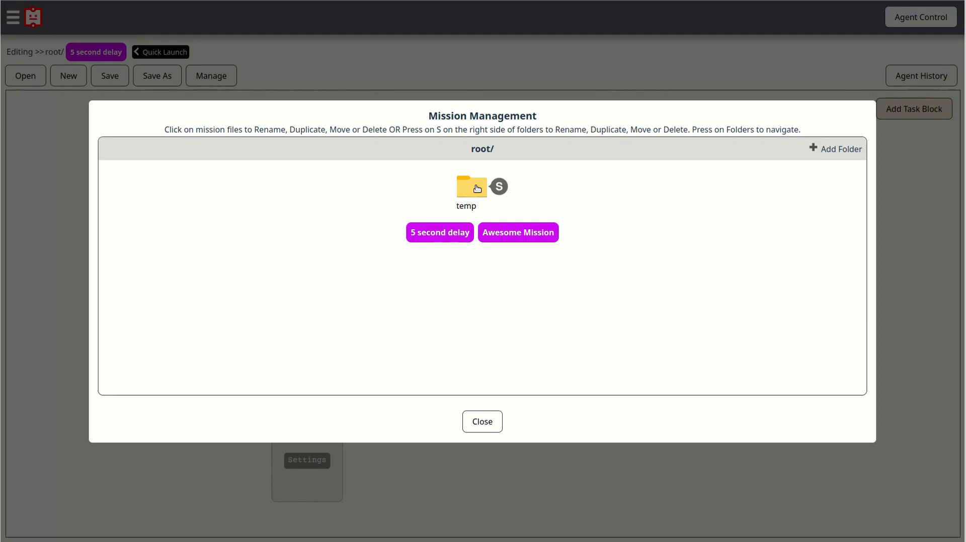
click(454, 234)
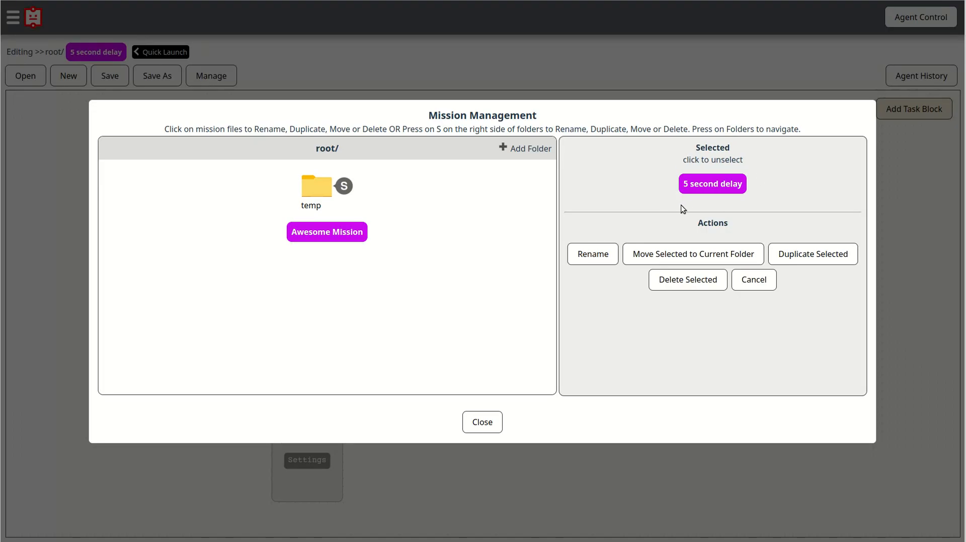
click(355, 238)
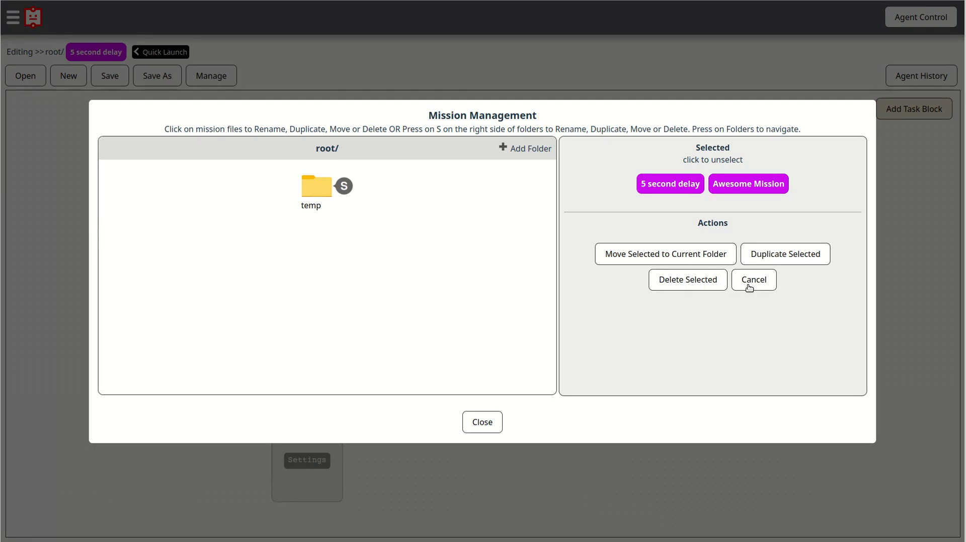
click(770, 185)
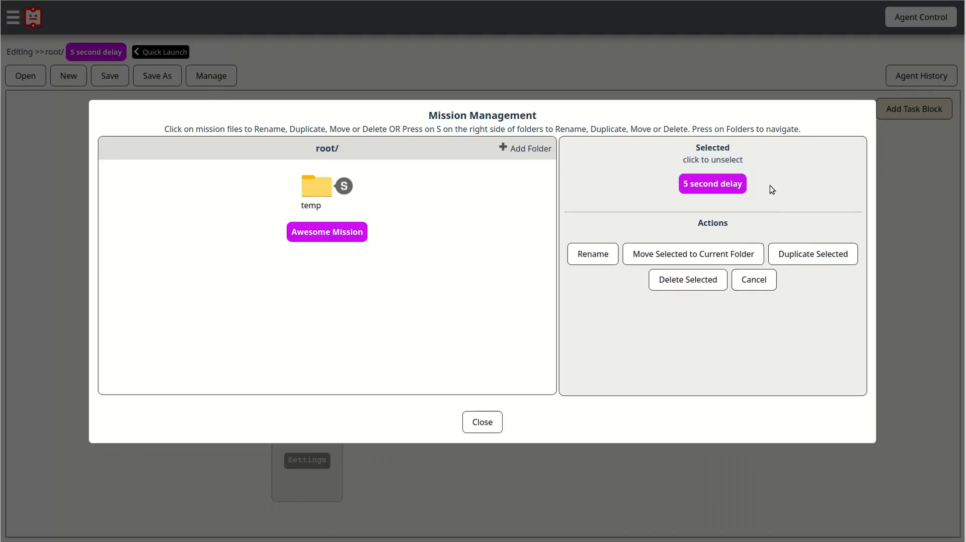
click(763, 282)
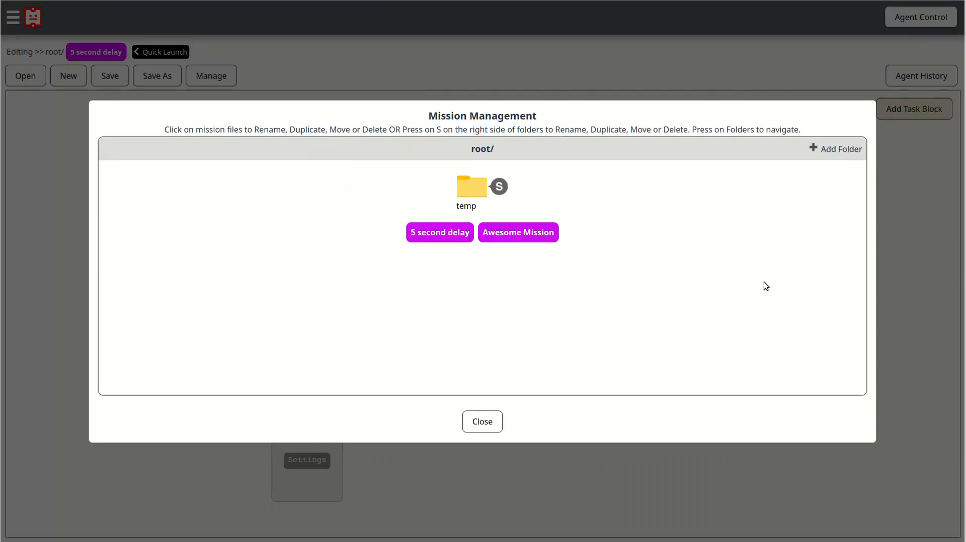
- Delete the temp folder from the root level and close Mission Management
click(500, 187)
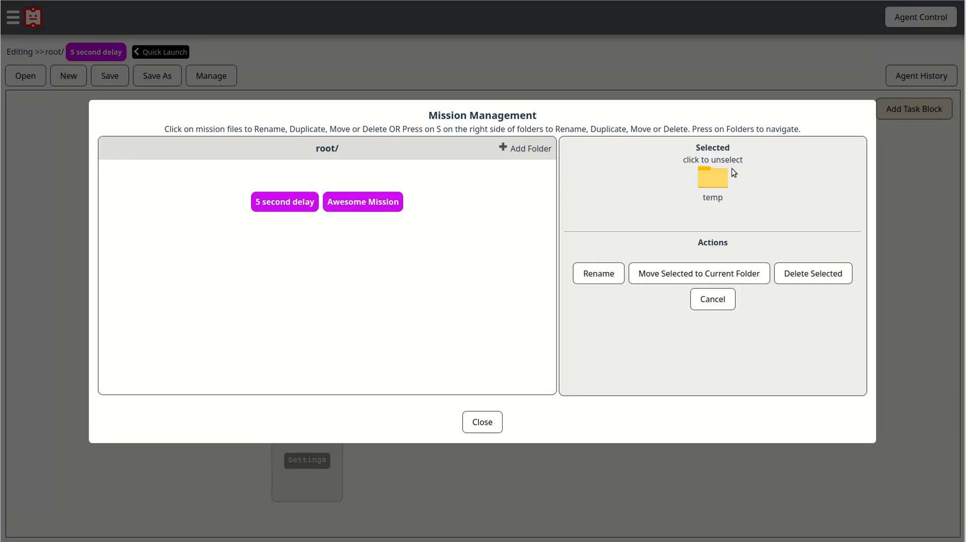
click(813, 277)
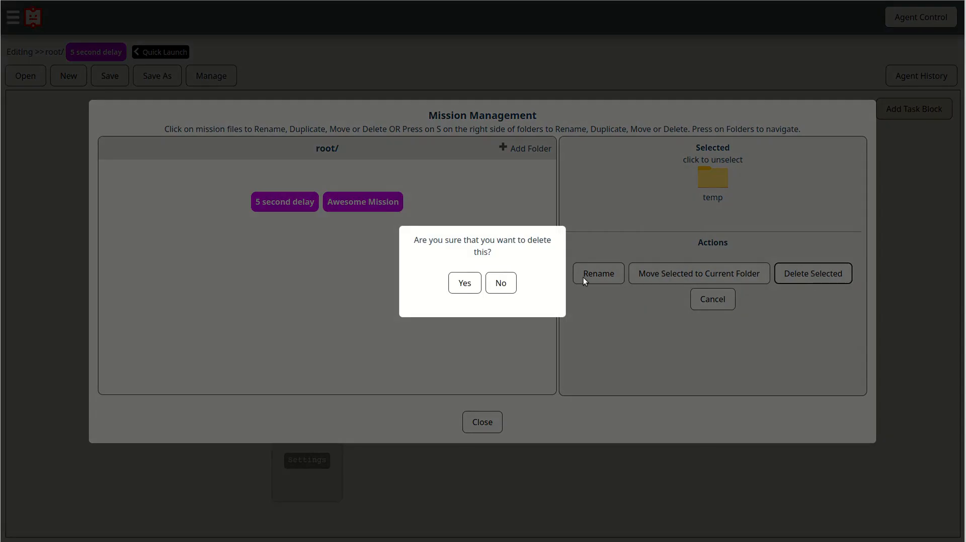
click(465, 283)
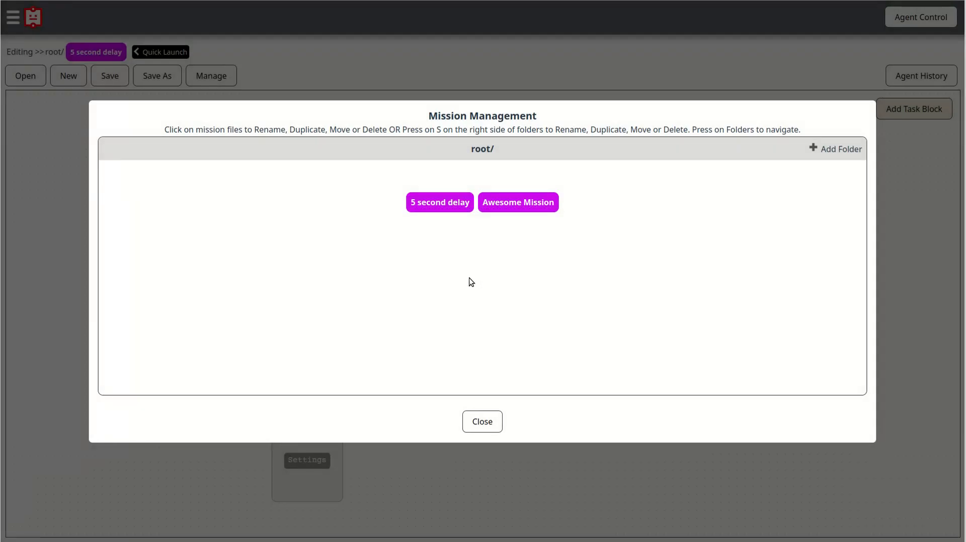
click(492, 420)
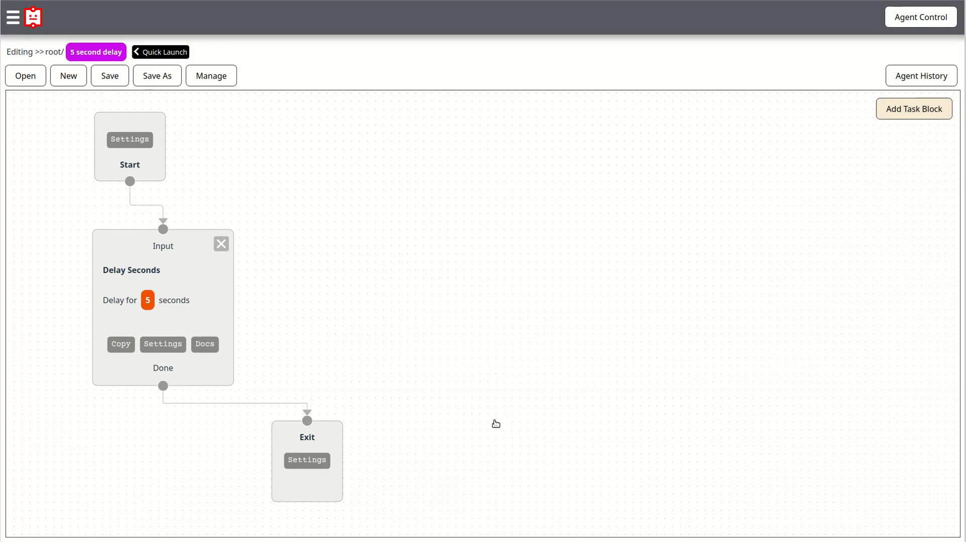
- Review the agent mission history from the editor, switching between active and all missions, and close it
click(947, 77)
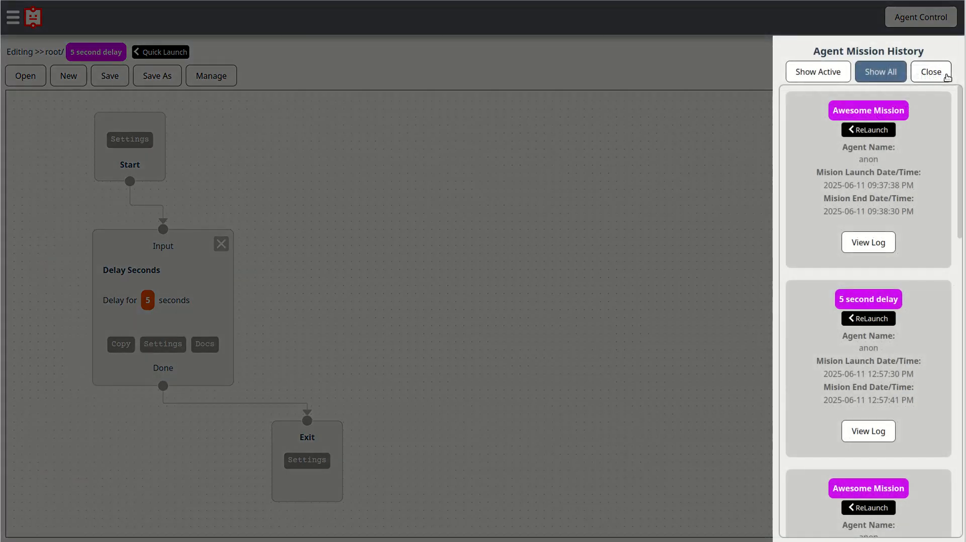
scroll(899, 217, down, 5)
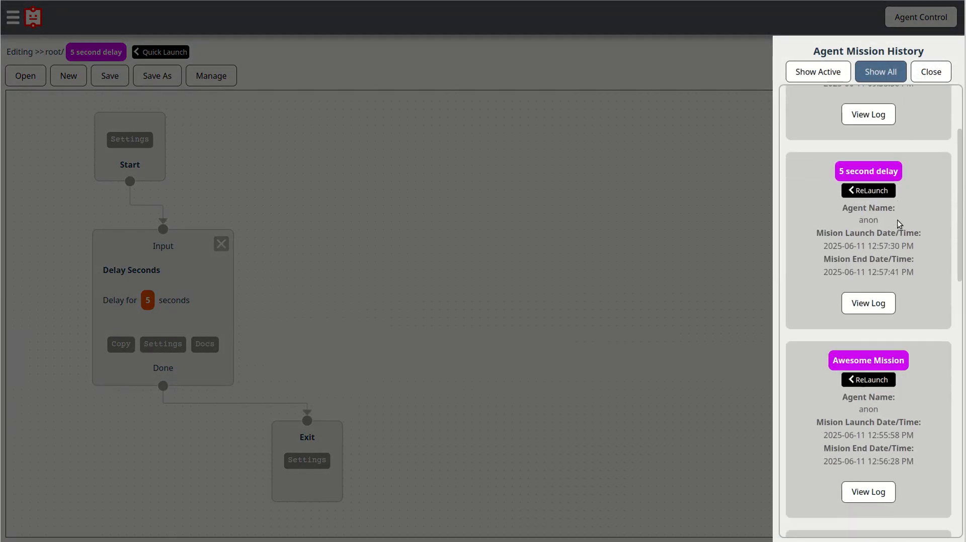
scroll(899, 225, up, 5)
click(835, 70)
click(875, 71)
click(930, 71)
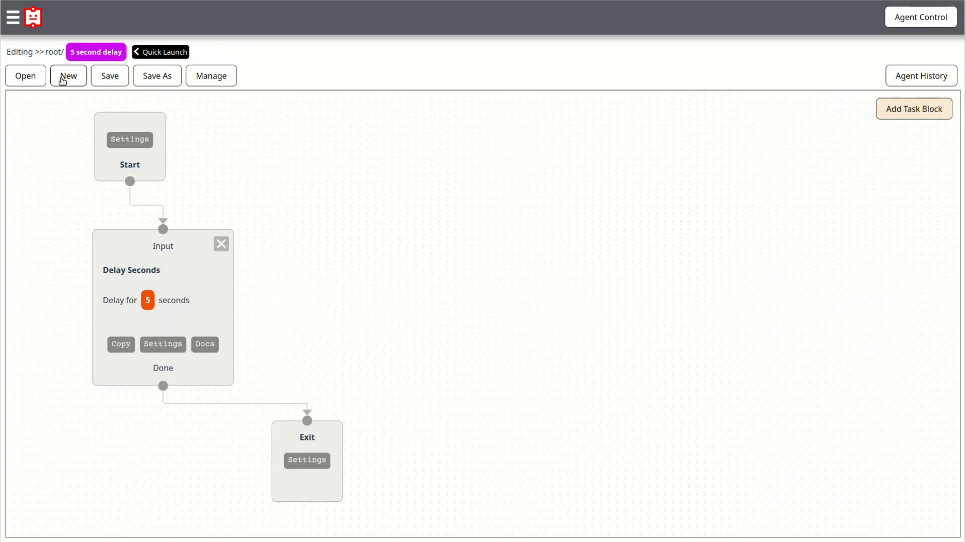
- Create a new mission and browse the task block library, filtering by groups such as Math, JSON, Date and Time, API and Variables
click(65, 79)
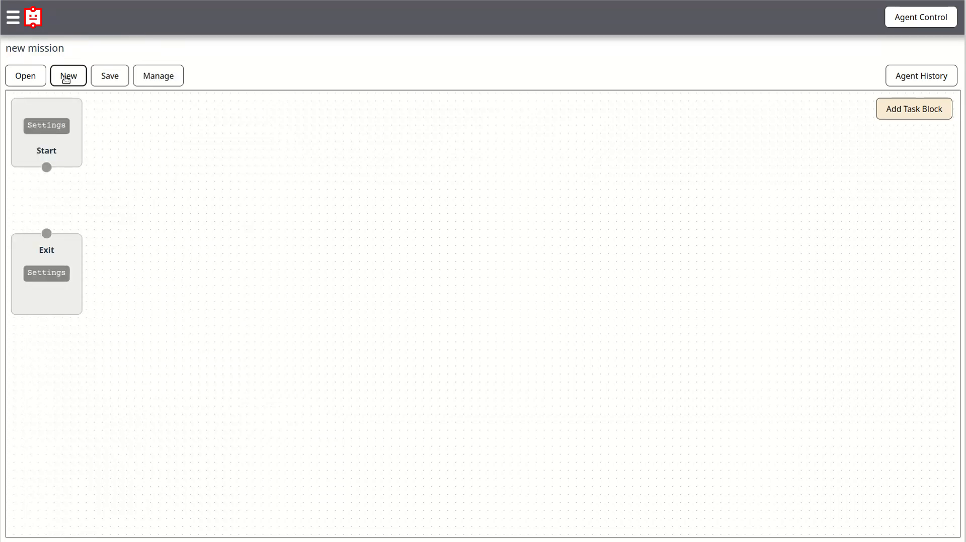
click(950, 107)
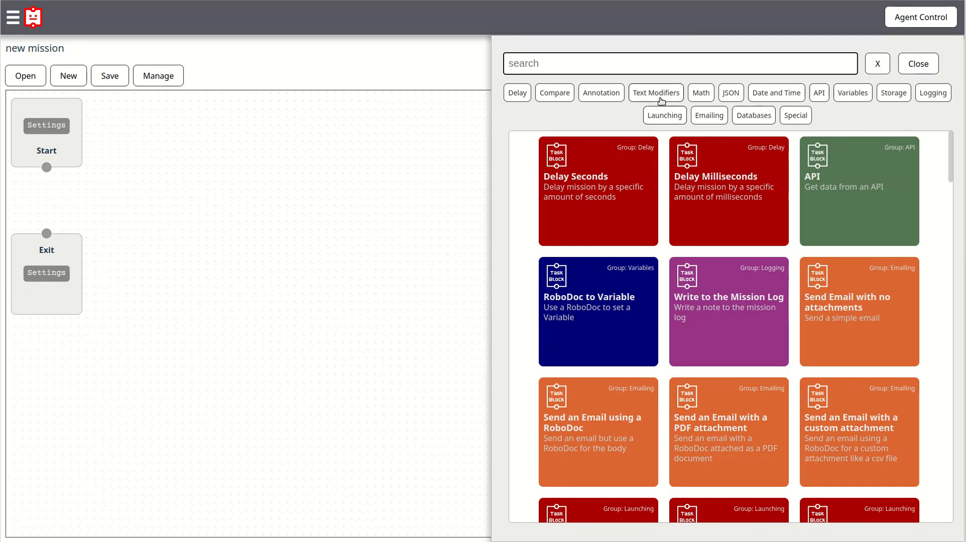
click(694, 96)
click(739, 95)
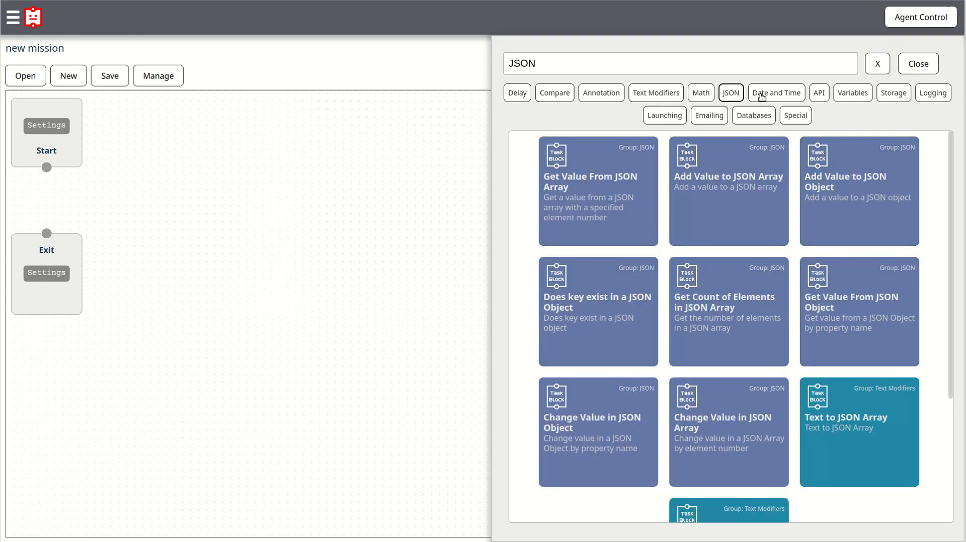
click(787, 95)
click(820, 94)
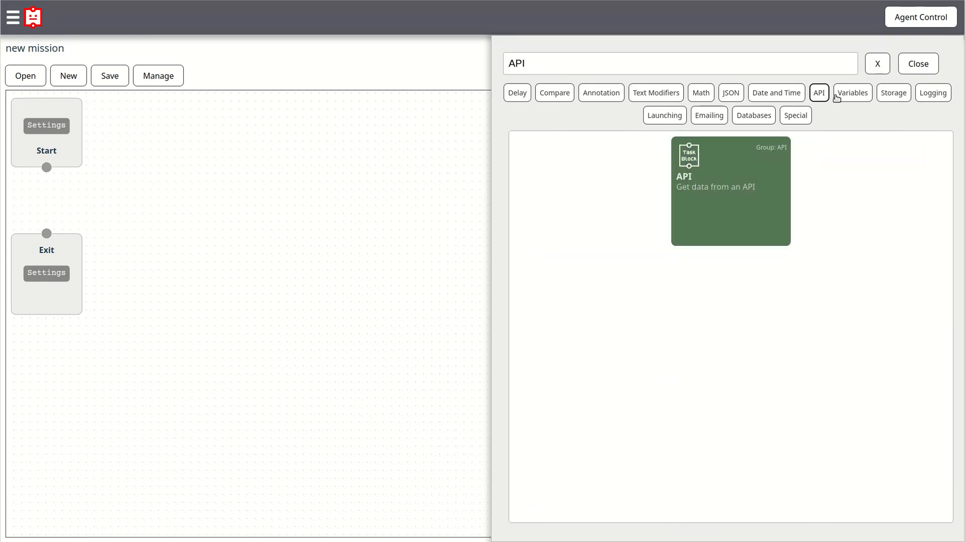
click(856, 97)
click(877, 65)
scroll(907, 234, down, 15)
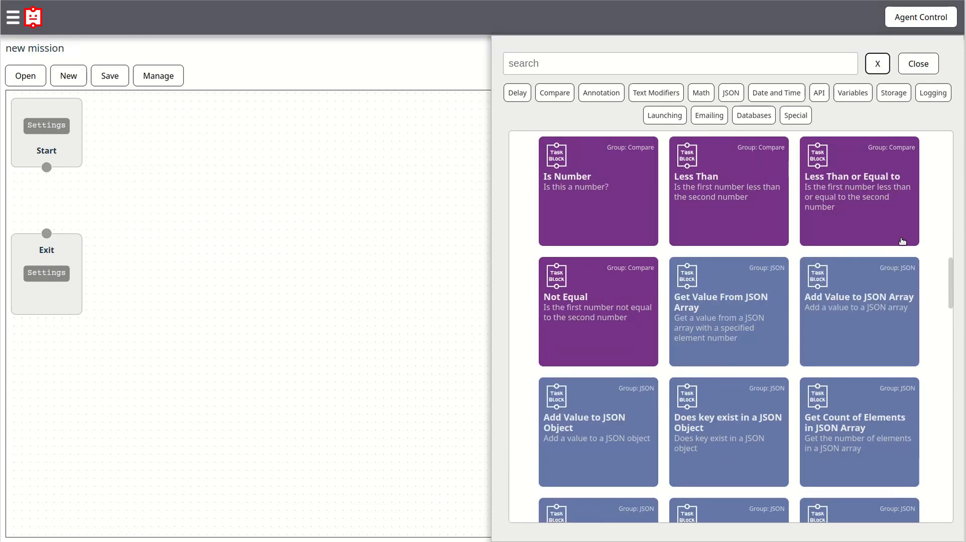
scroll(903, 242, up, 15)
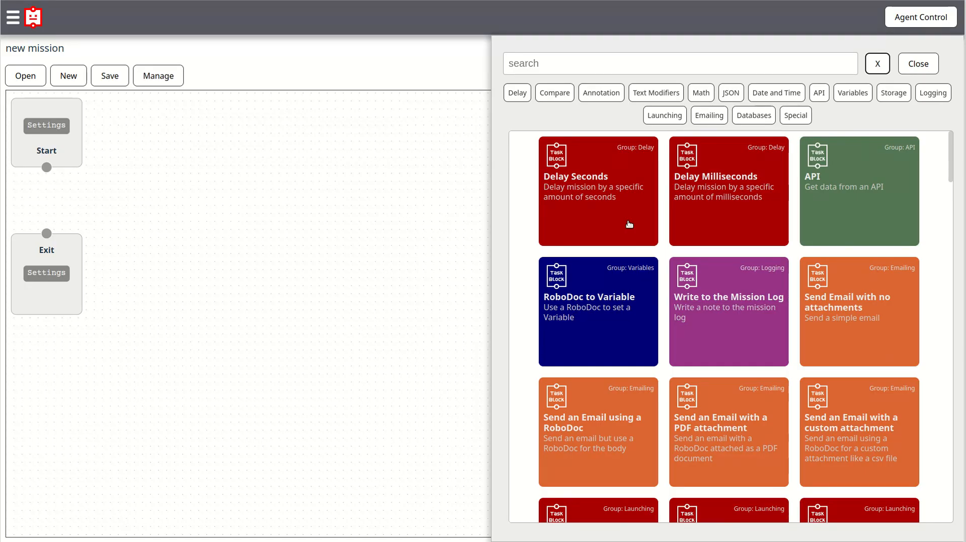
- Try adding a Delay Seconds block, moving it on the canvas and removing it, twice
click(608, 223)
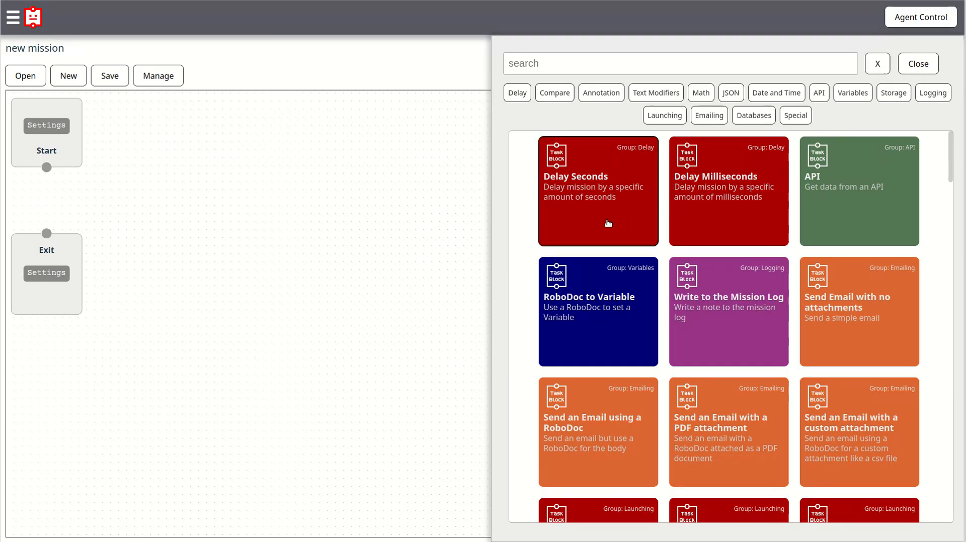
drag(546, 352, 371, 249)
click(379, 227)
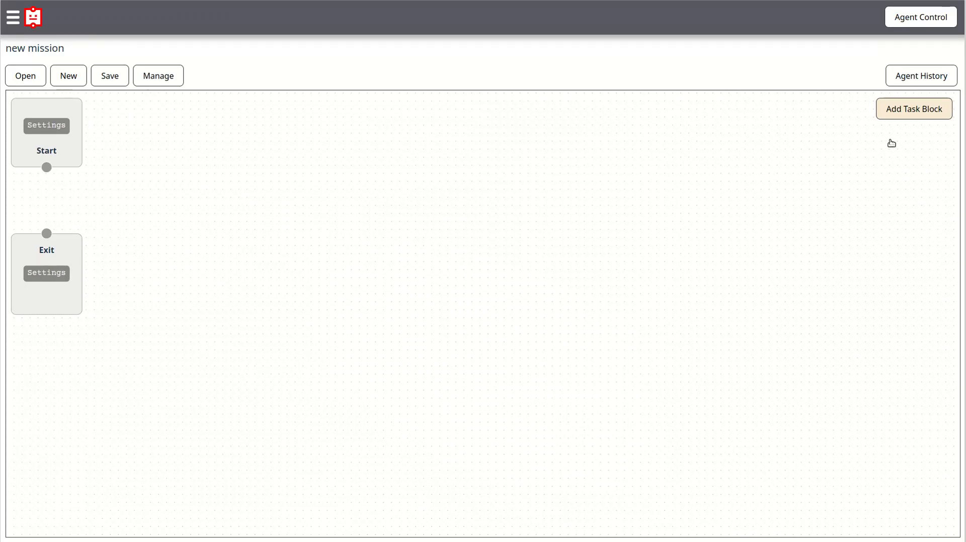
click(908, 110)
click(604, 201)
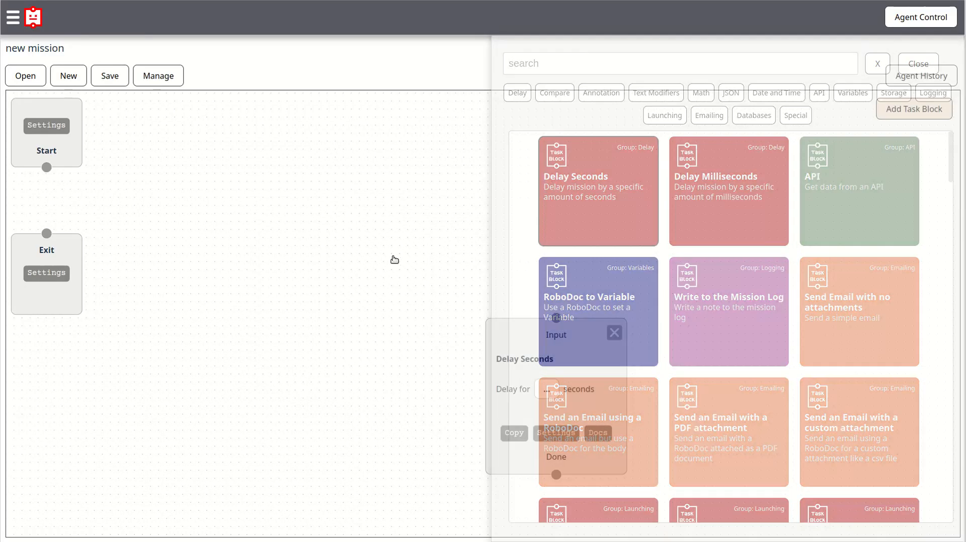
drag(557, 352, 394, 218)
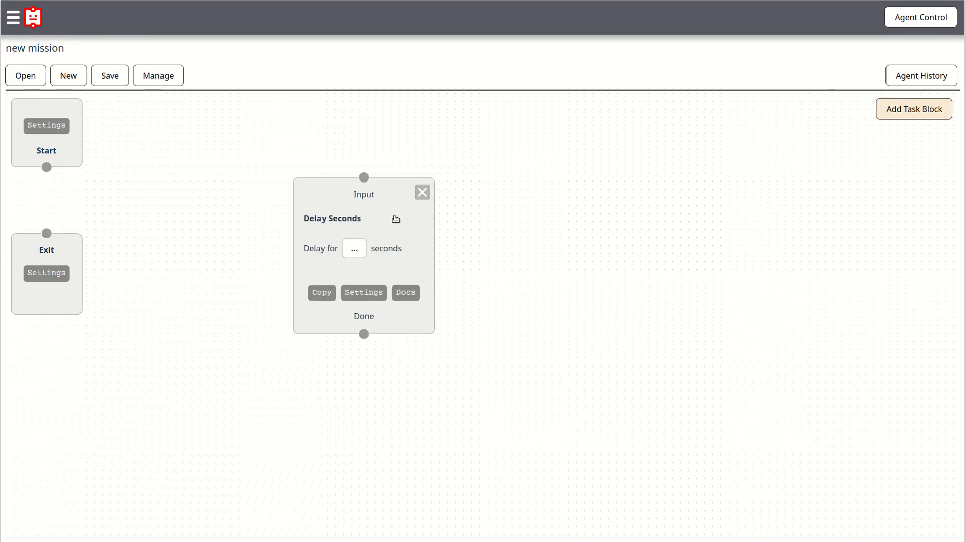
click(421, 191)
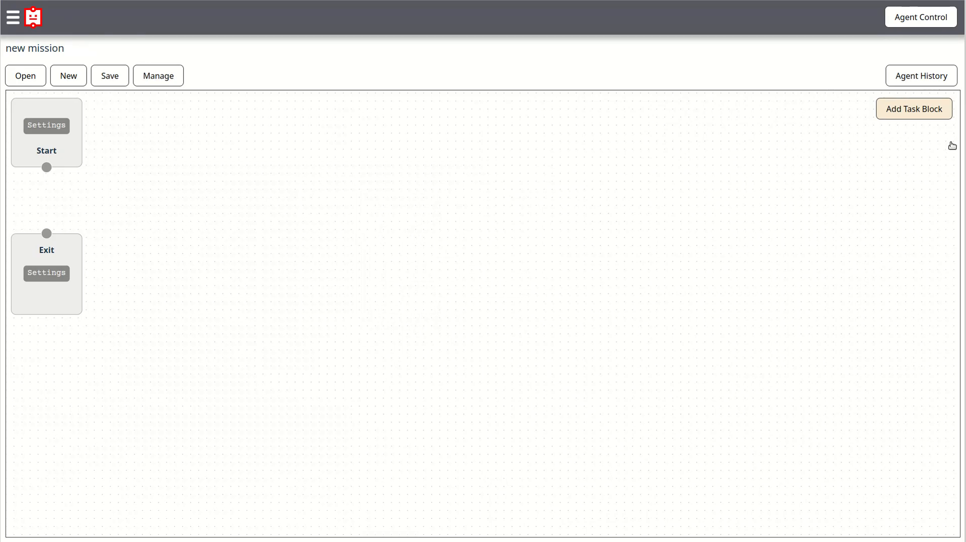
- Add a Delay Seconds block and place it to the right of the Start and Exit blocks
click(933, 113)
click(597, 191)
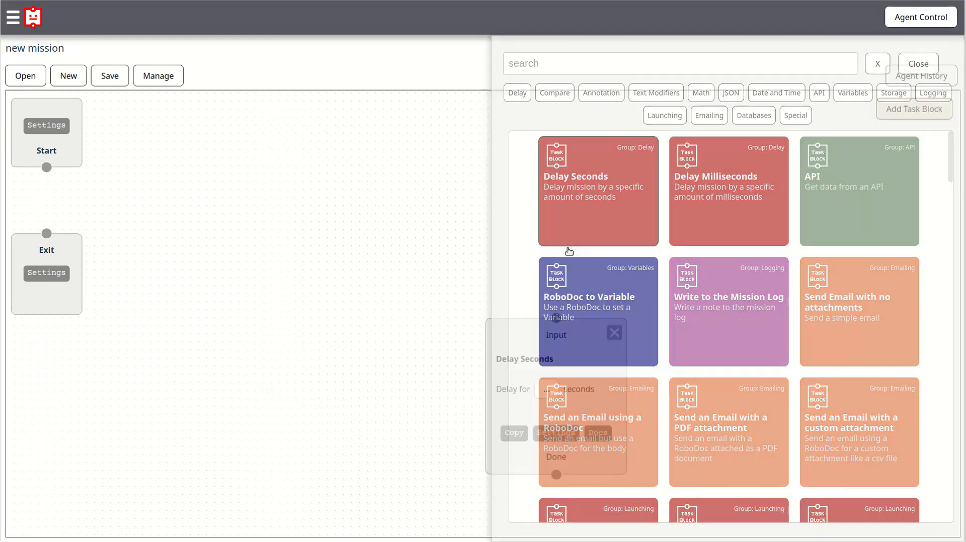
drag(549, 349, 227, 182)
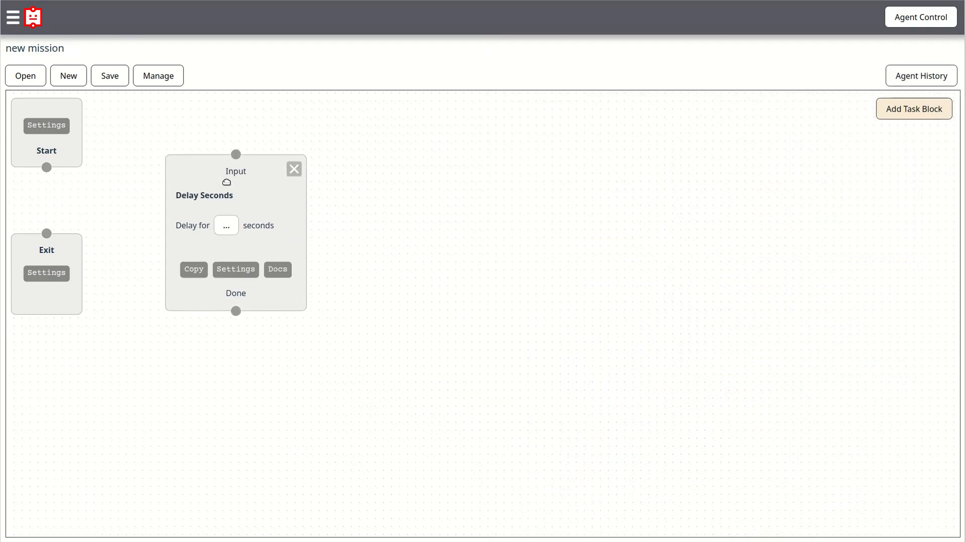
drag(287, 216, 338, 225)
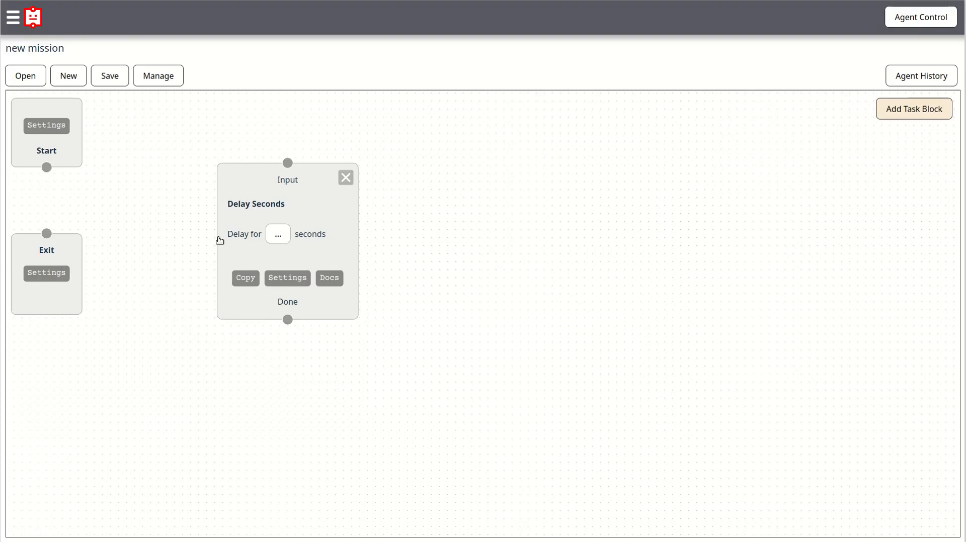
- Examine the Number and Variable type options for the block's delay value and leave without entering one
click(280, 236)
click(279, 235)
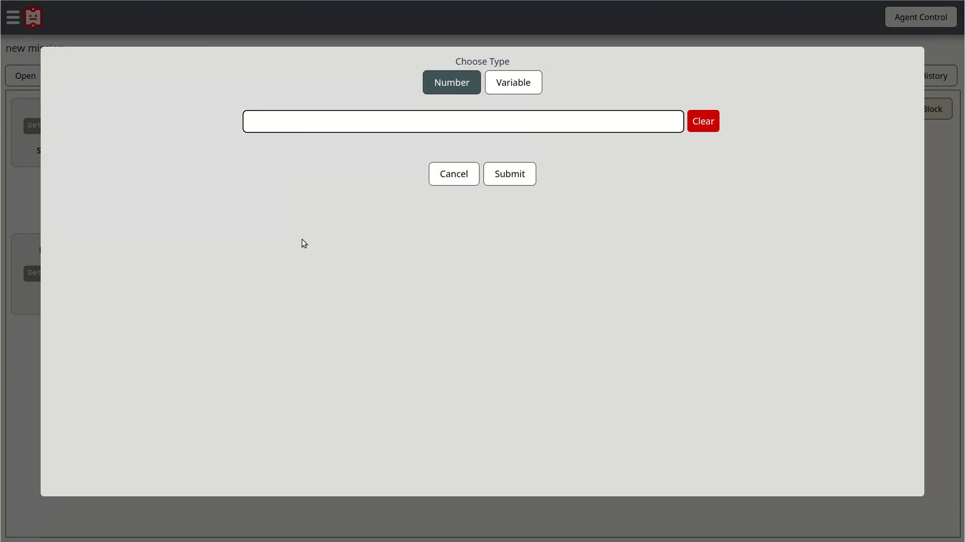
click(518, 89)
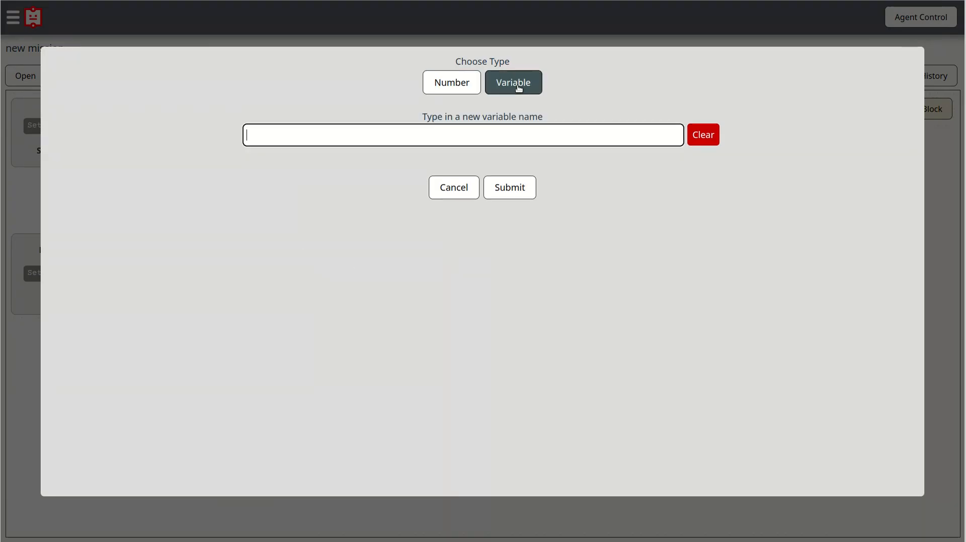
click(469, 86)
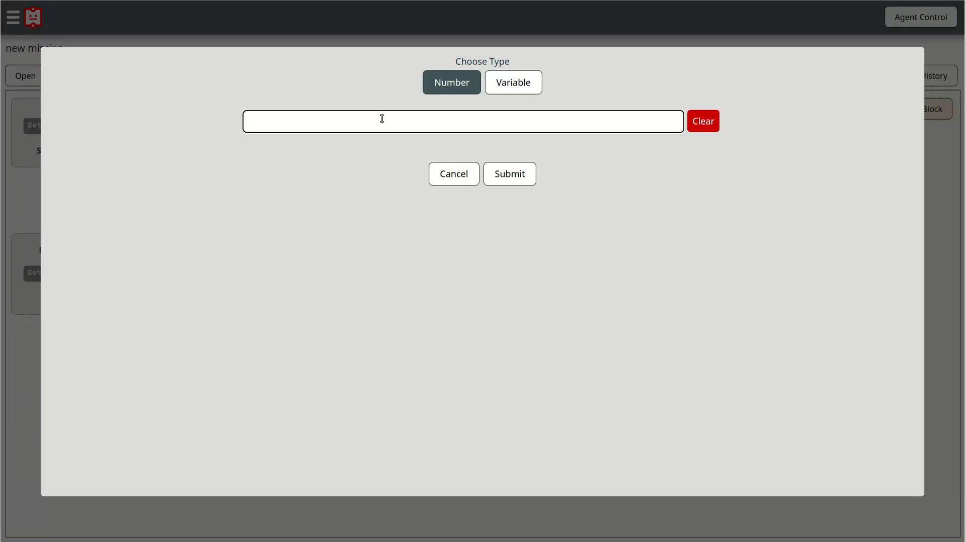
click(454, 175)
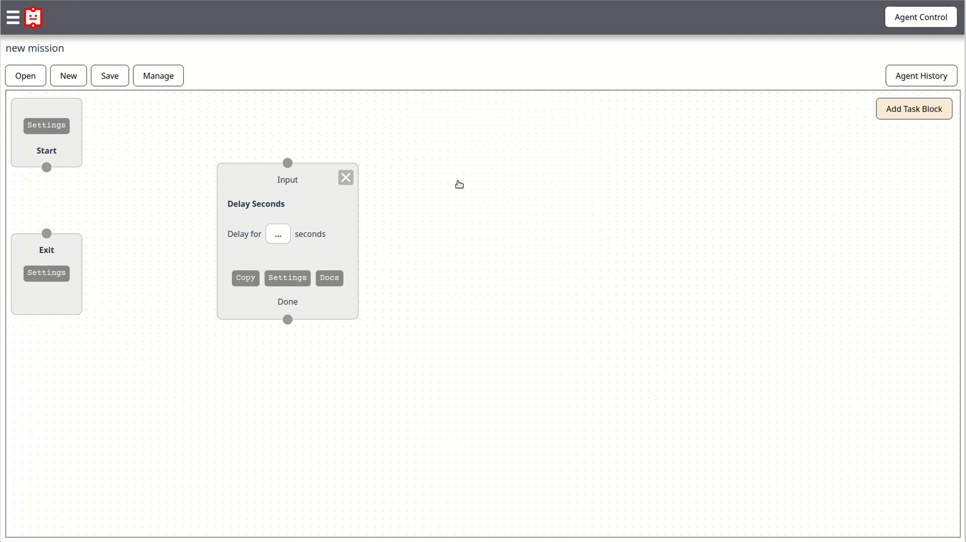
- Set the Delay Seconds block's delay to the number 10
click(285, 232)
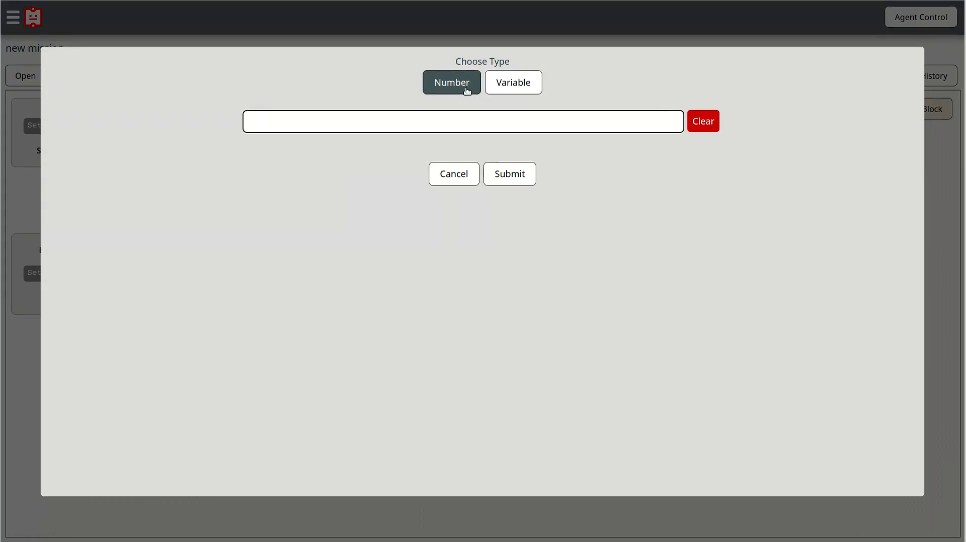
text(10)
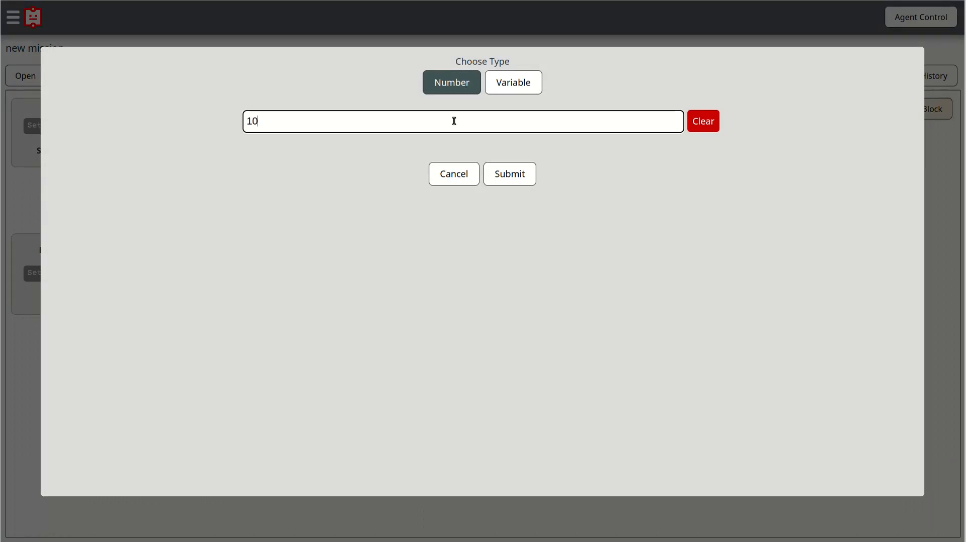
click(505, 176)
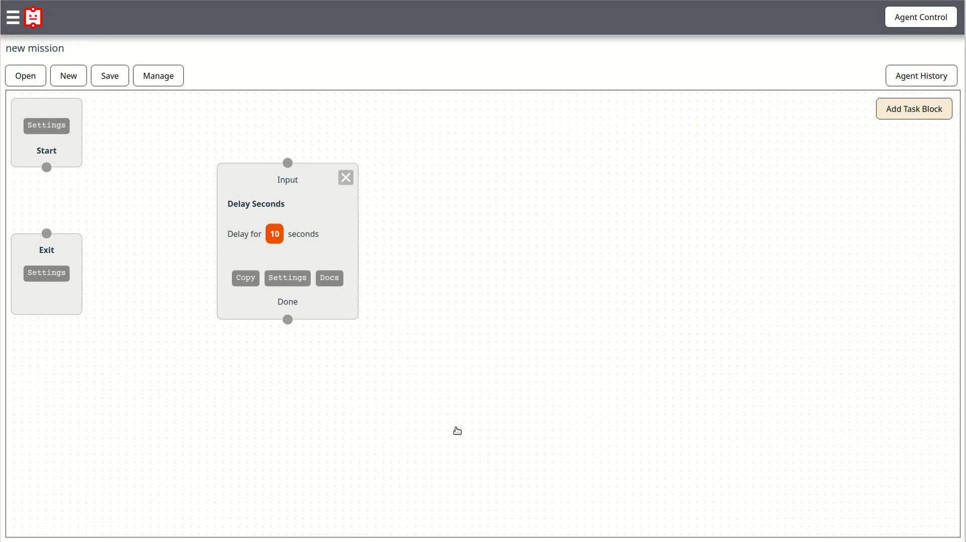
- Change the block's delay to 12 seconds and clear the value again
click(275, 235)
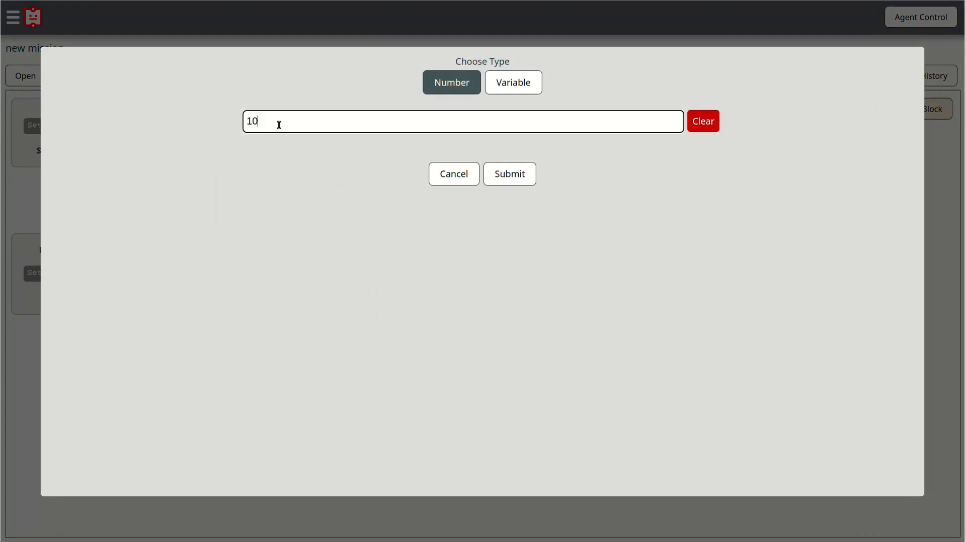
text(2)
click(514, 173)
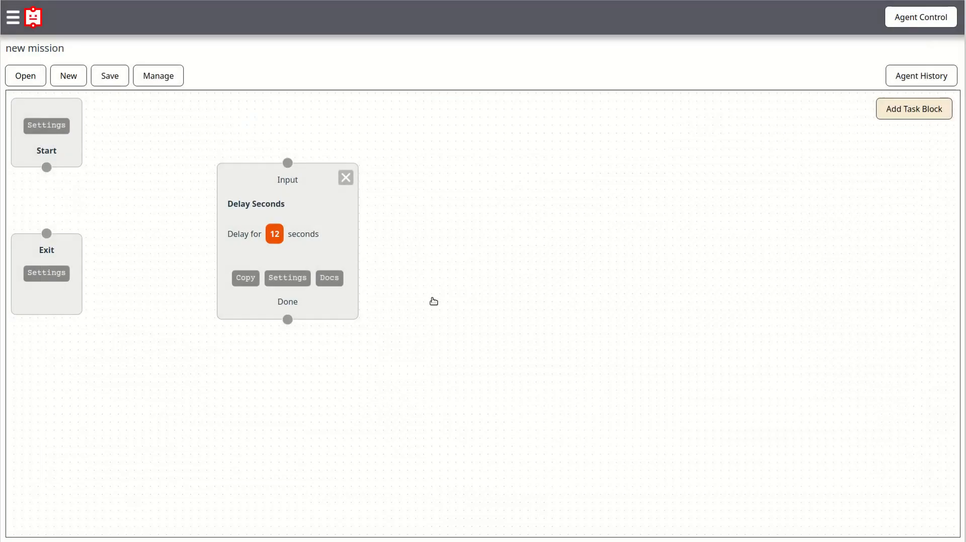
click(272, 236)
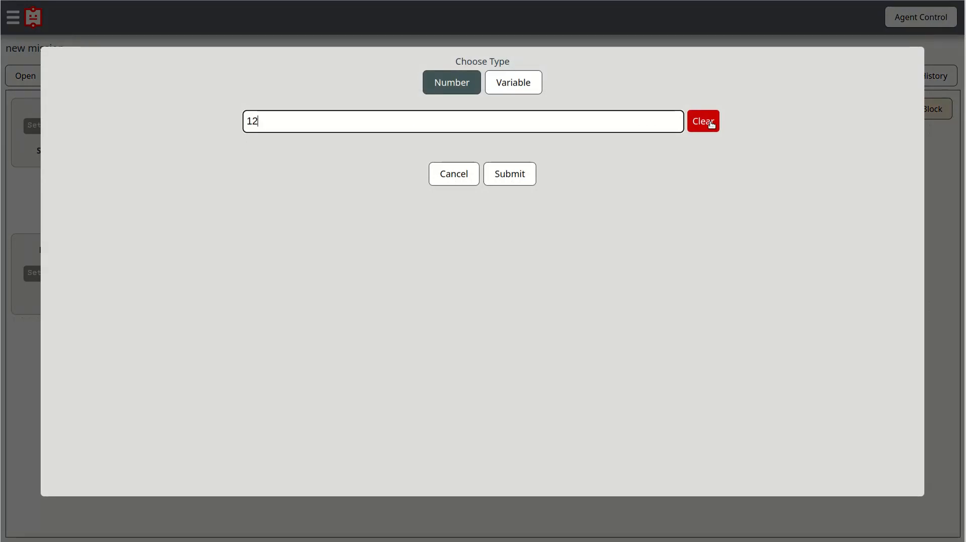
click(711, 124)
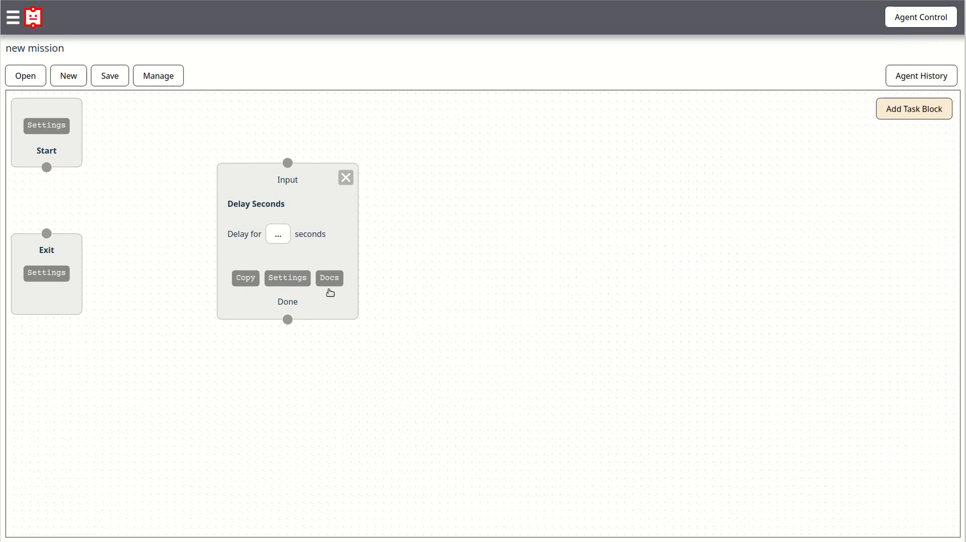
- Duplicate the Delay Seconds block
click(241, 279)
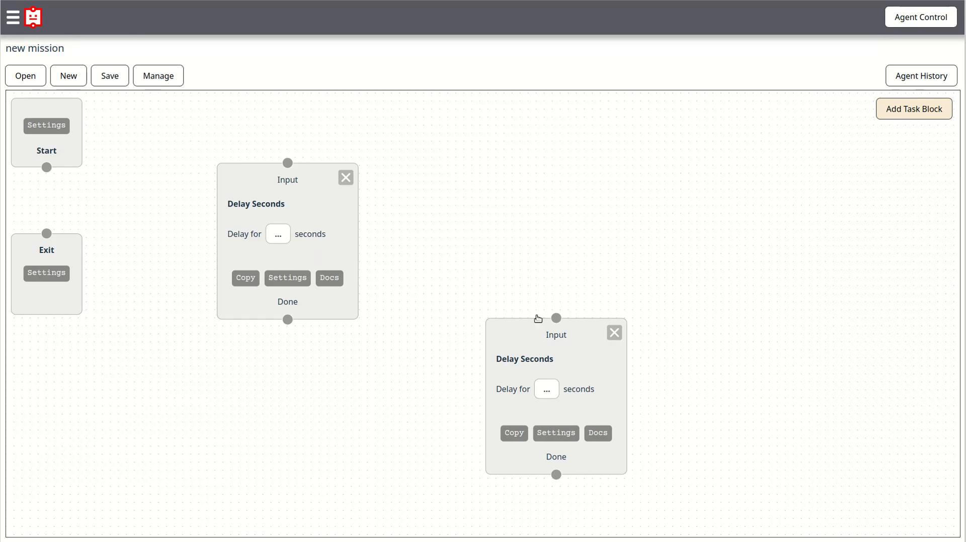
- Give the original Delay Seconds block the note "my block", a transition out time of 1500 milliseconds, and block logging enabled
click(280, 282)
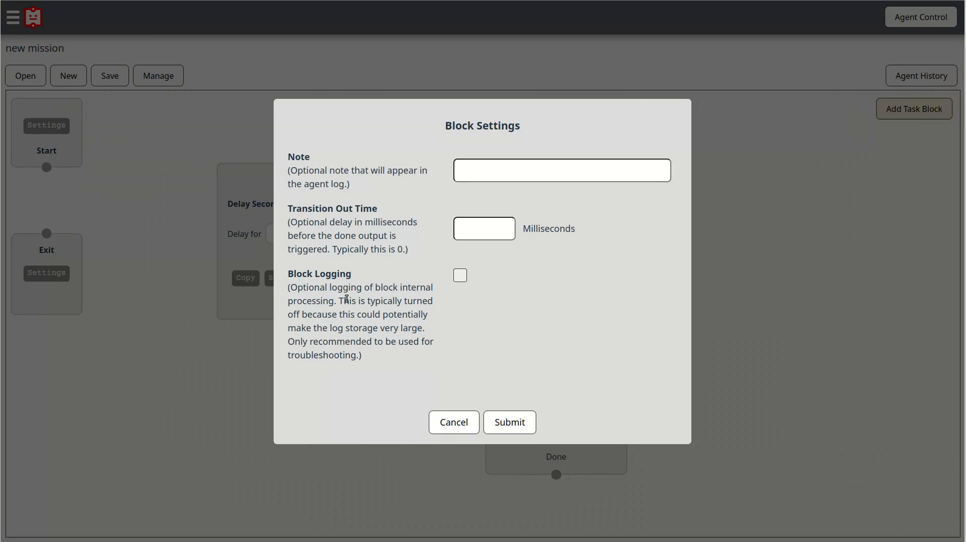
click(502, 171)
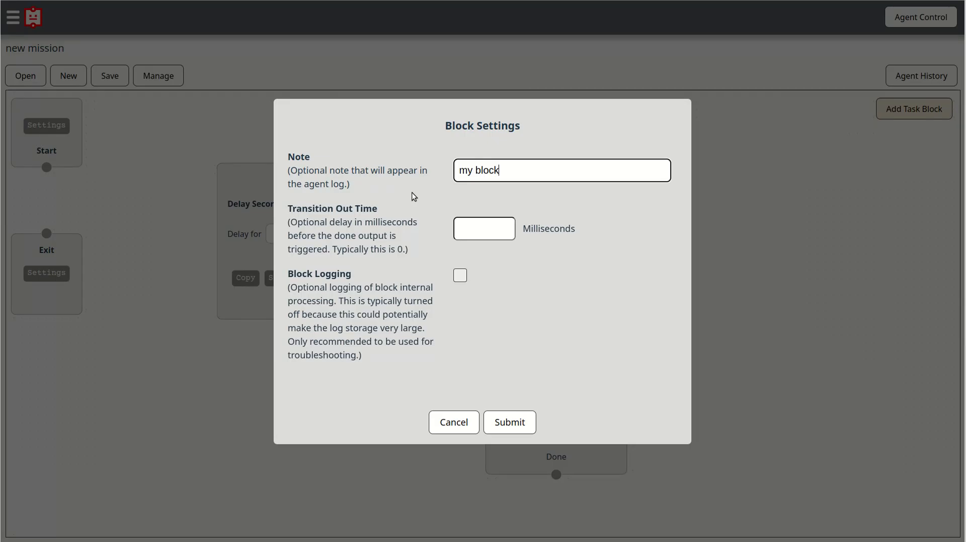
click(476, 230)
click(463, 235)
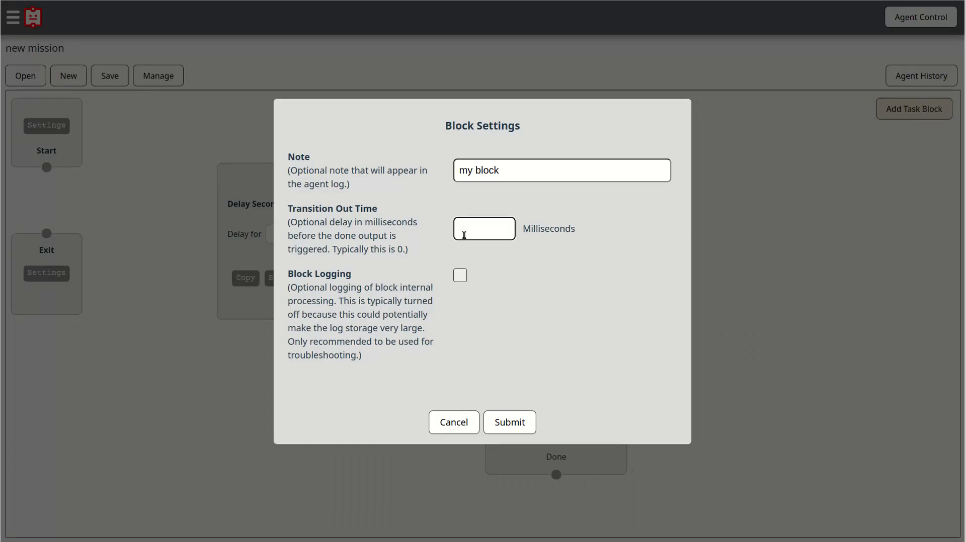
text(1500)
click(460, 275)
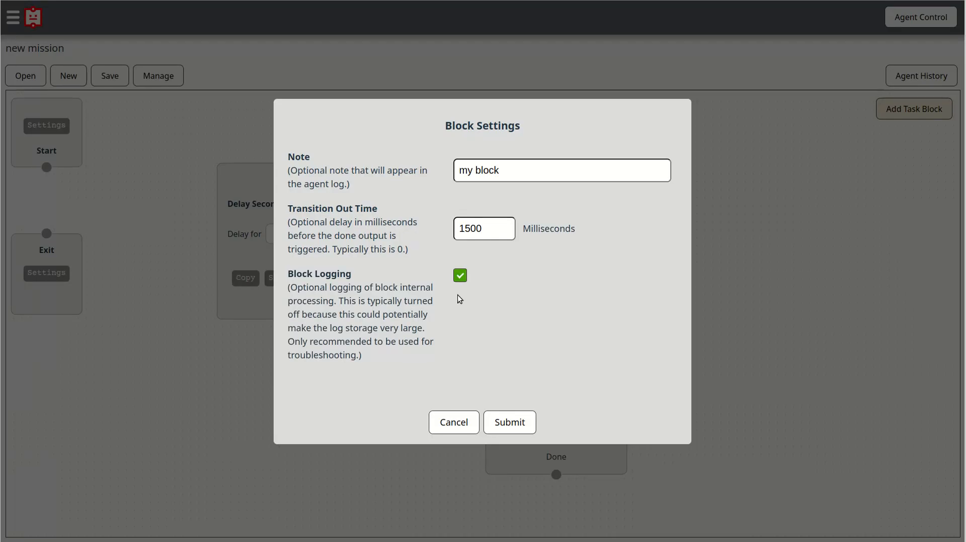
click(460, 280)
click(460, 280)
click(510, 427)
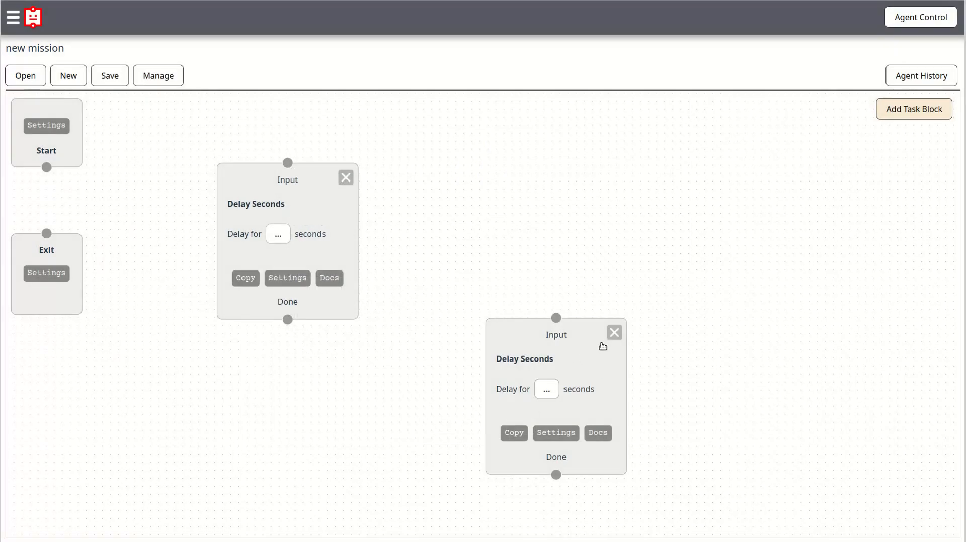
- Delete the duplicated Delay Seconds block
click(614, 333)
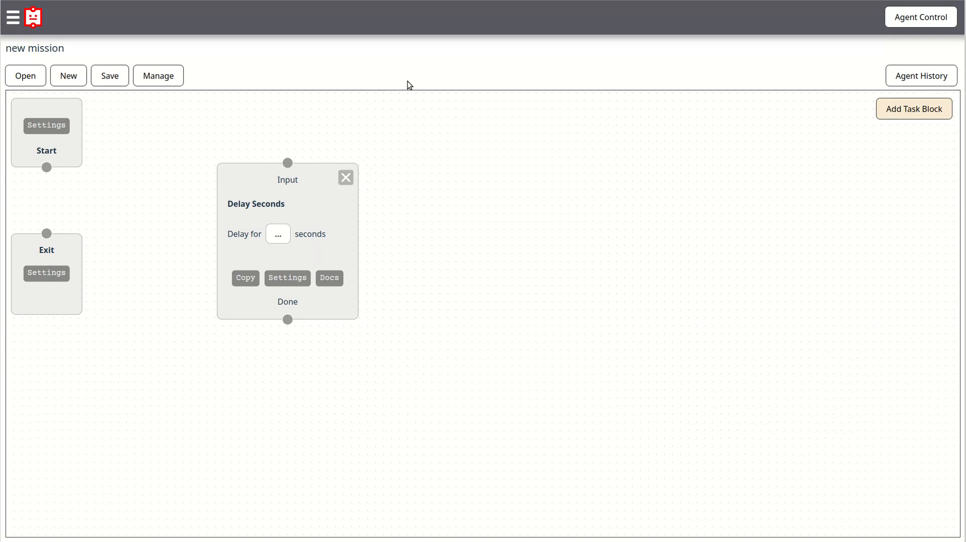
- Read through the Delay Seconds block's documentation, including its example and use cases, and close it
click(331, 278)
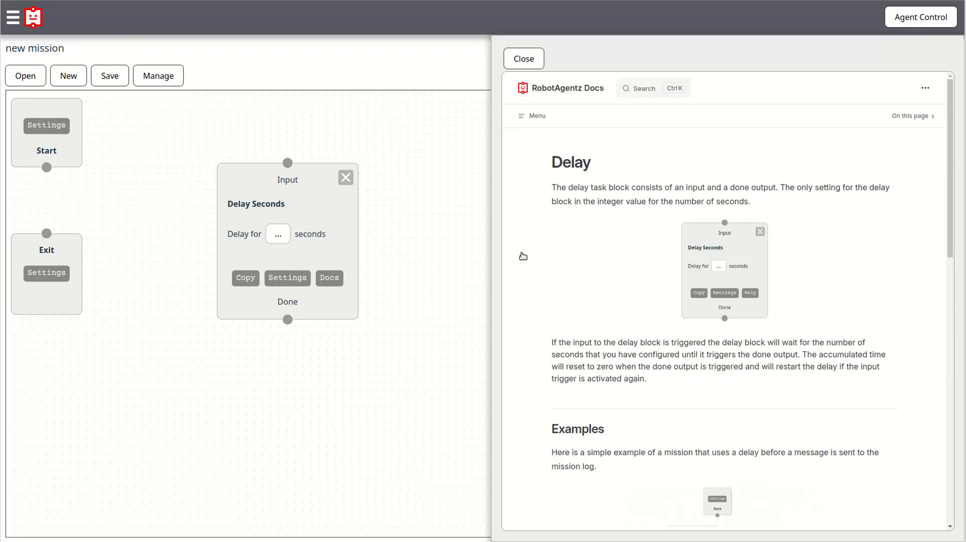
scroll(683, 275, down, 3)
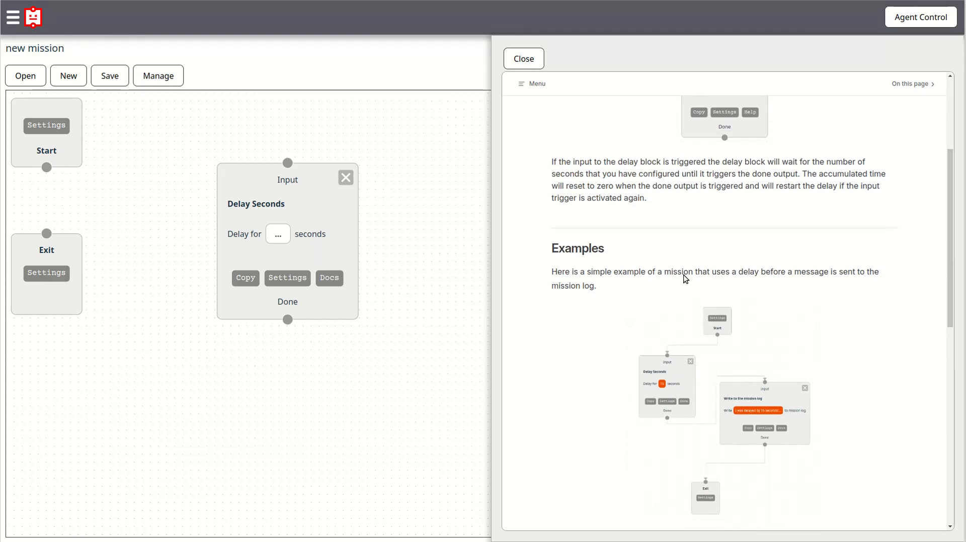
scroll(684, 278, down, 4)
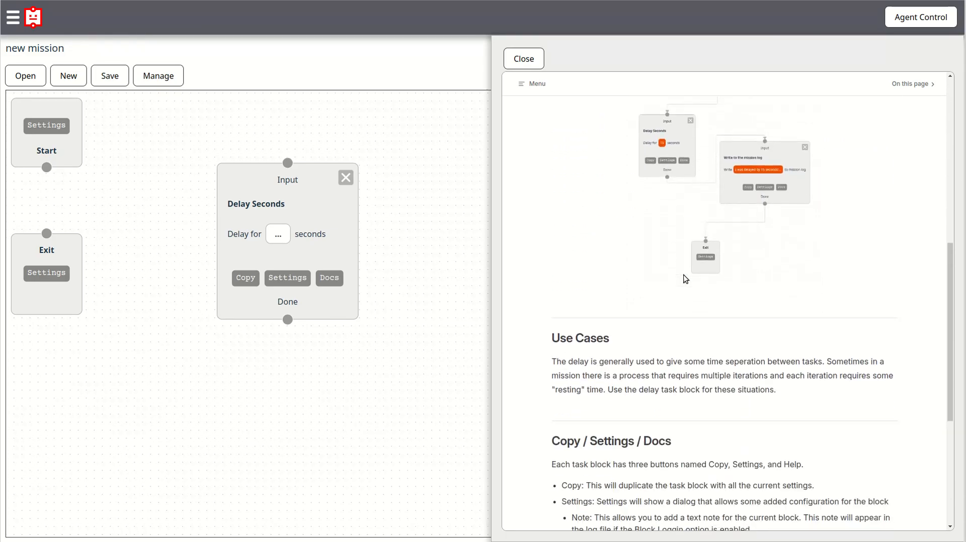
scroll(685, 278, up, 7)
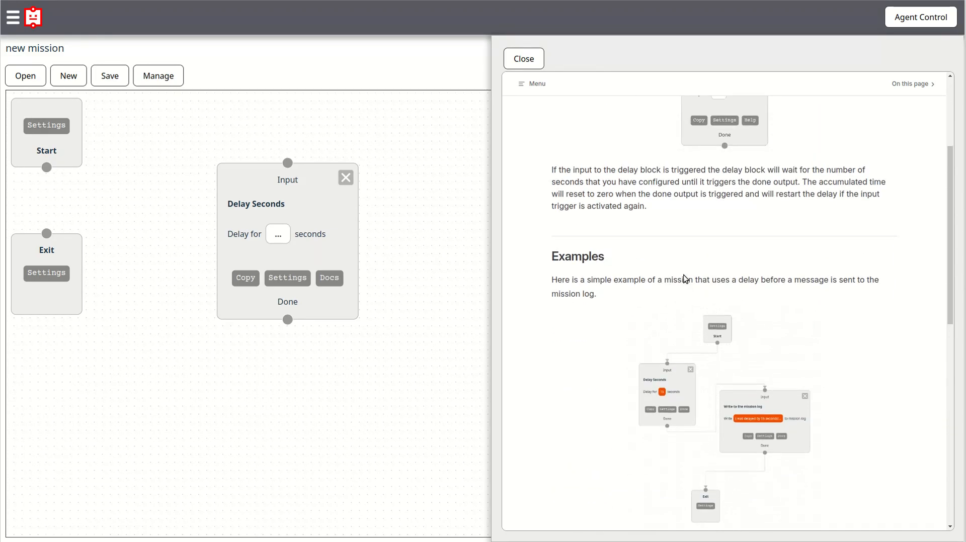
click(531, 59)
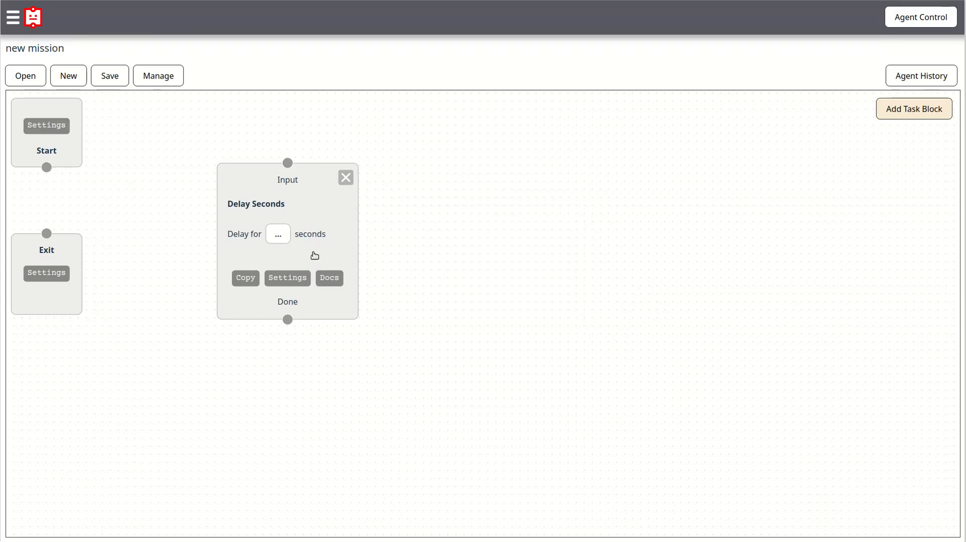
- Duplicate the Delay Seconds block twice, placing one copy below the original, and connect the original's Done output to both copies' inputs
click(242, 278)
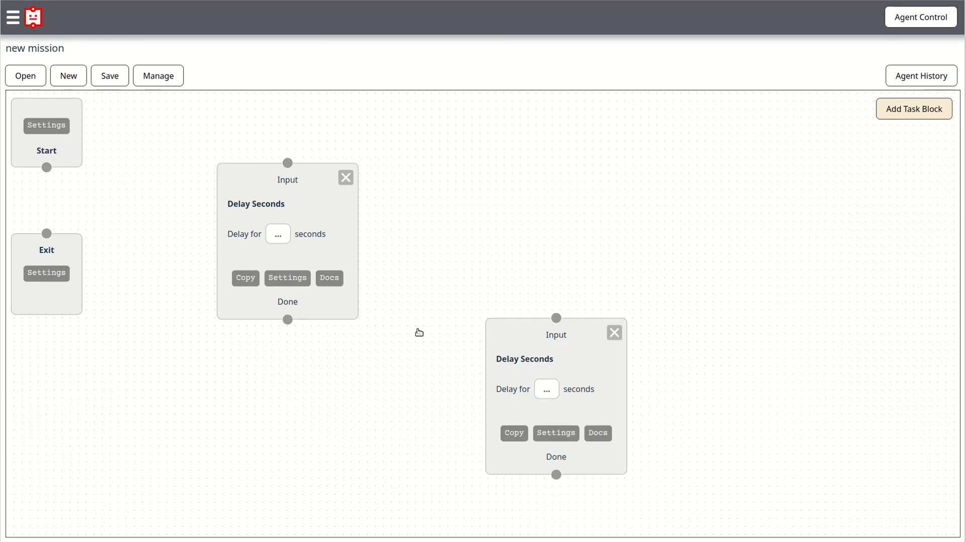
click(249, 281)
drag(518, 367, 342, 400)
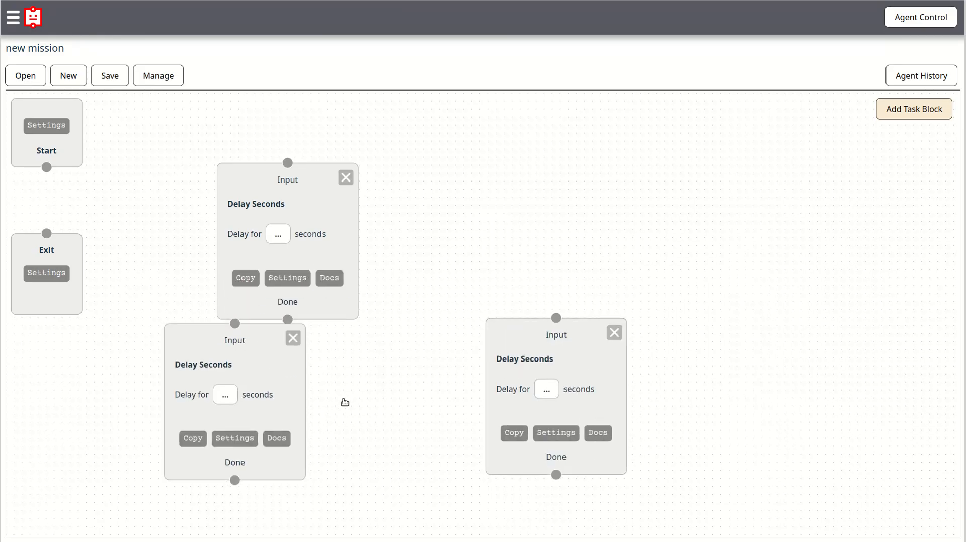
drag(287, 319, 233, 352)
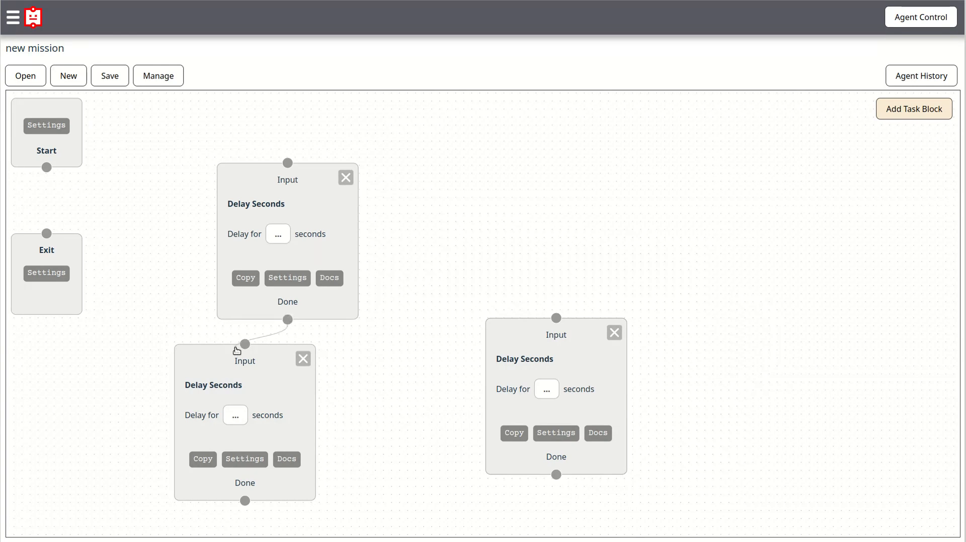
drag(288, 319, 556, 318)
- Delete both duplicated Delay Seconds blocks
click(615, 334)
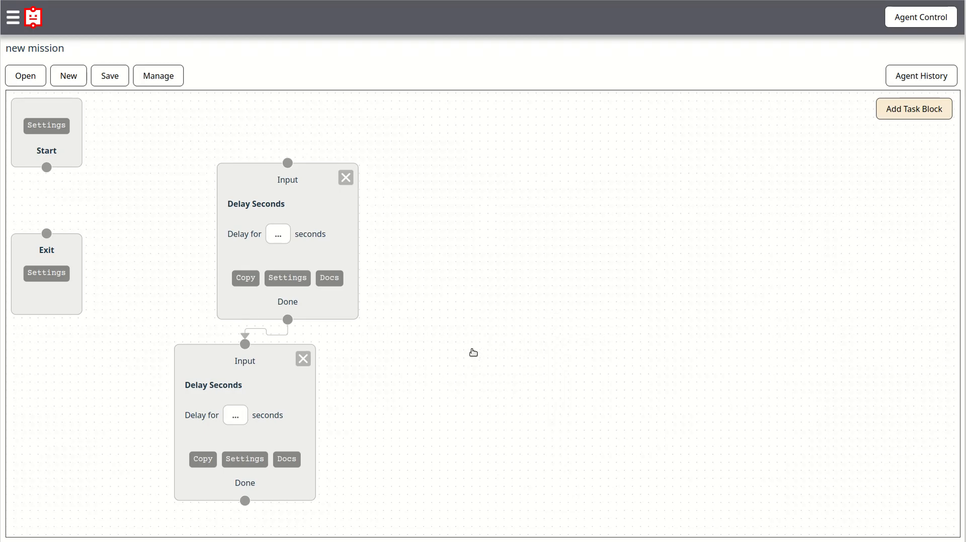
click(304, 360)
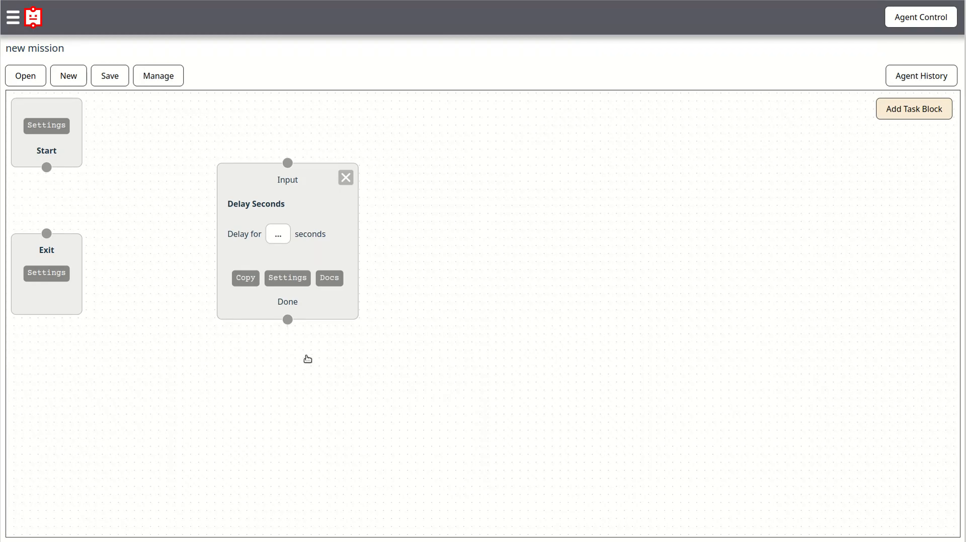
- Duplicate the Delay Seconds block once and connect the original's Done output to the copy's input
click(245, 278)
drag(286, 320, 556, 319)
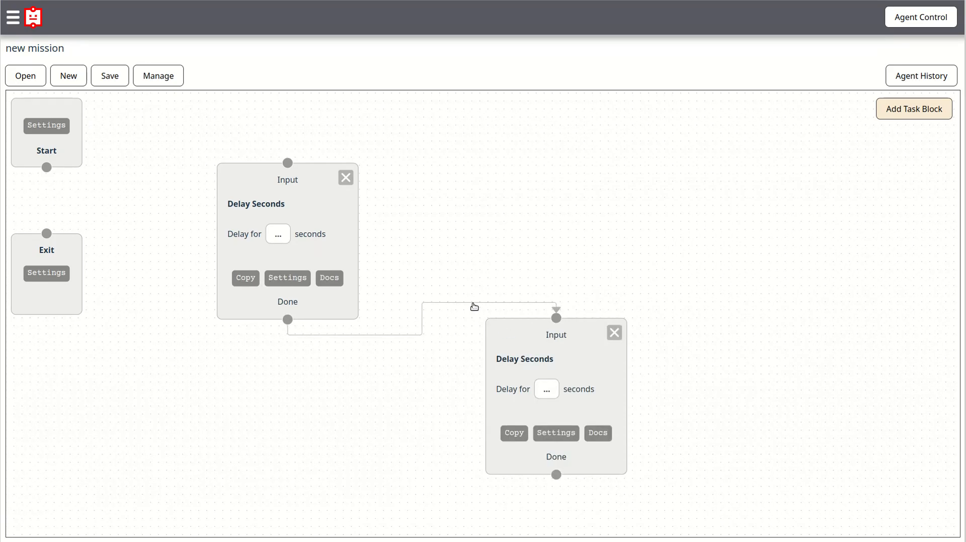
- Delete the connection between the two Delay Seconds blocks and remove the duplicate
click(473, 305)
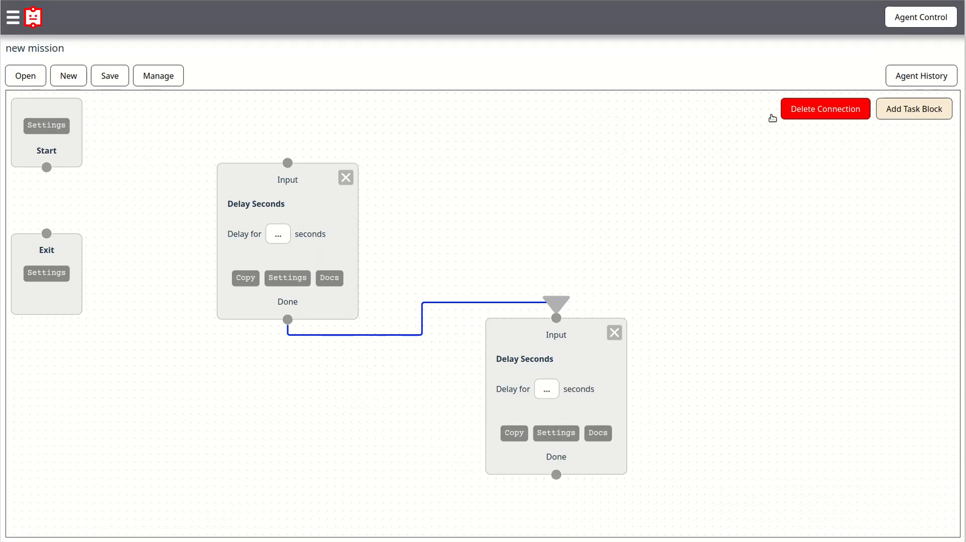
click(827, 110)
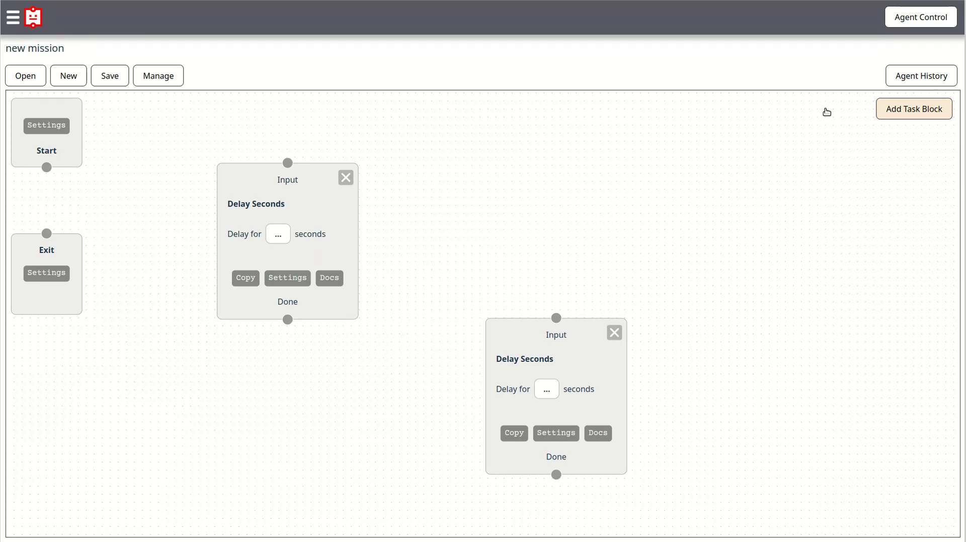
click(615, 333)
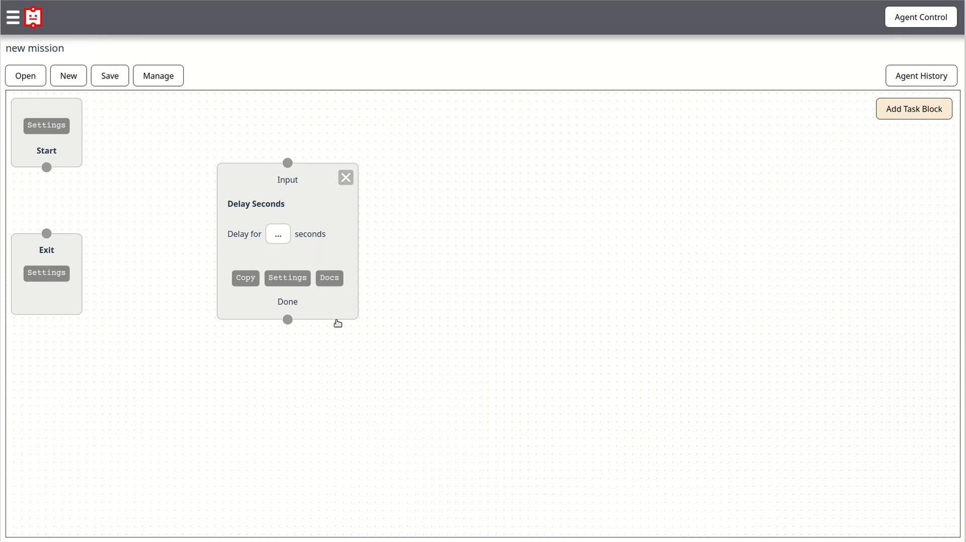
- Connect the Start block to the Delay Seconds input and its Done output to the Exit block
drag(47, 168, 288, 163)
drag(289, 319, 47, 234)
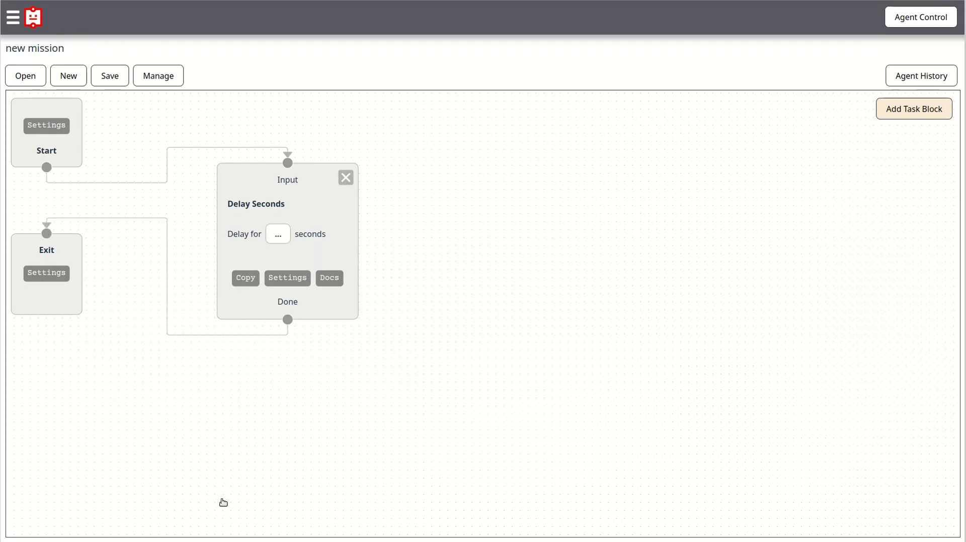
- Delete the connection from Delay Seconds to Exit and move the Exit block across to the opposite side of the canvas
click(225, 335)
click(812, 121)
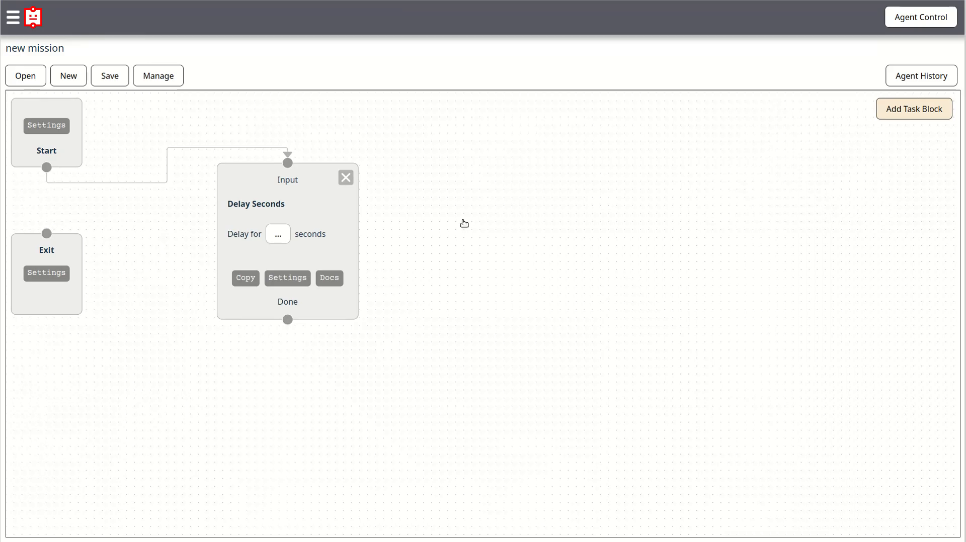
drag(80, 300, 841, 325)
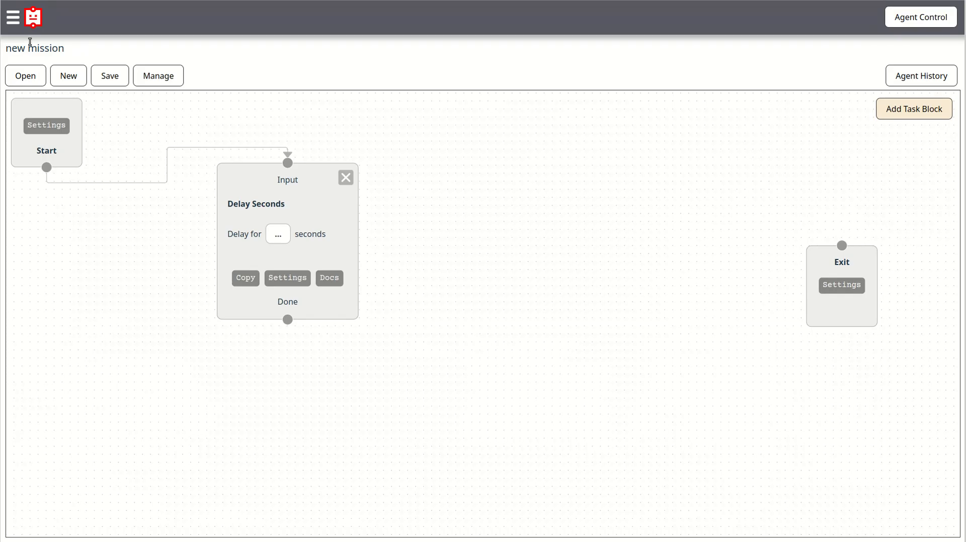
- In the RoboDocs Editor, ask AI Assist to "create a nice looking html report for production of widgets from machine A verses machine B"
click(14, 19)
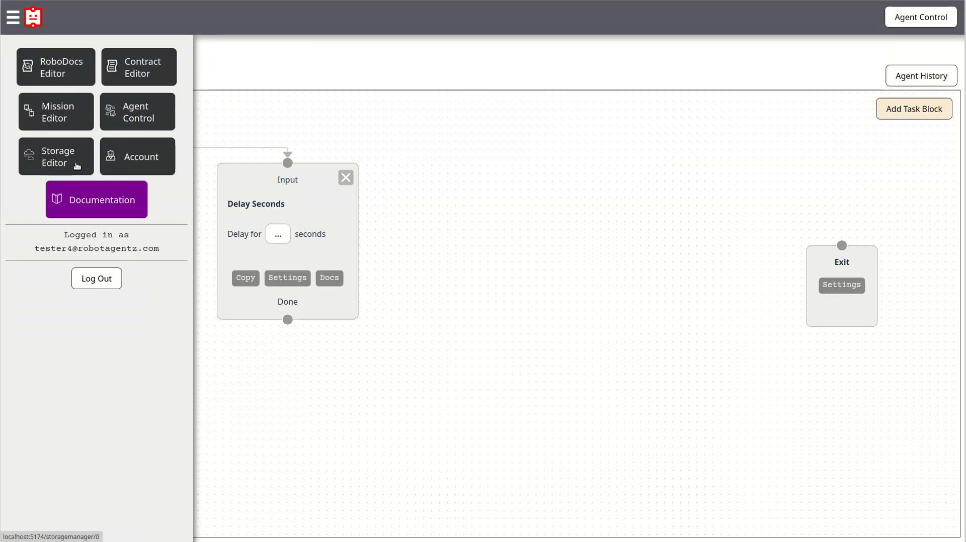
click(62, 71)
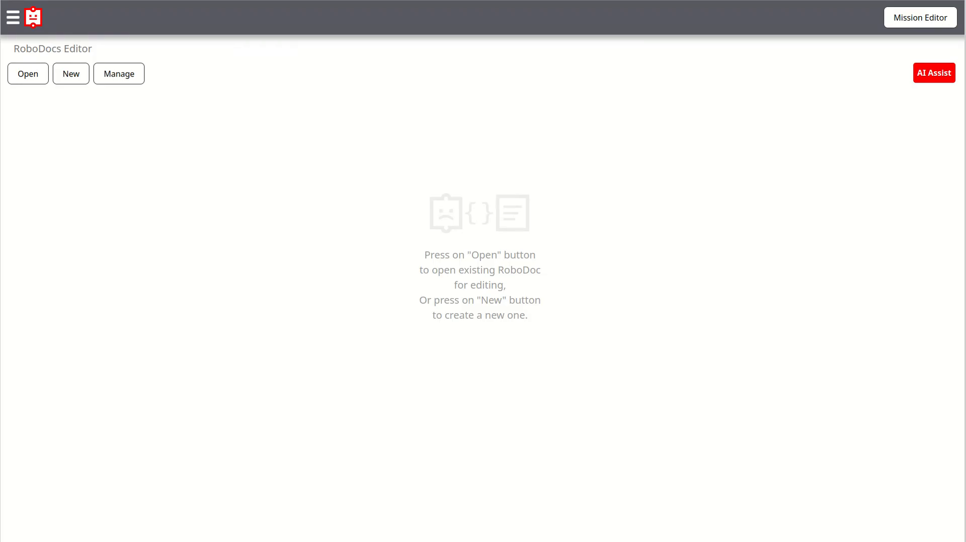
click(932, 73)
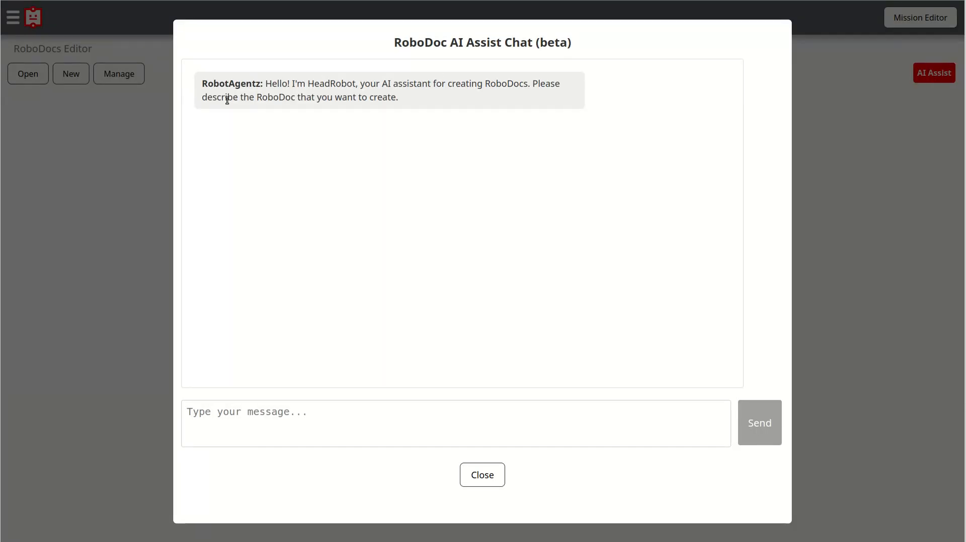
click(302, 421)
text(create a nice looking html report for production of widgets from machine A verses machine B)
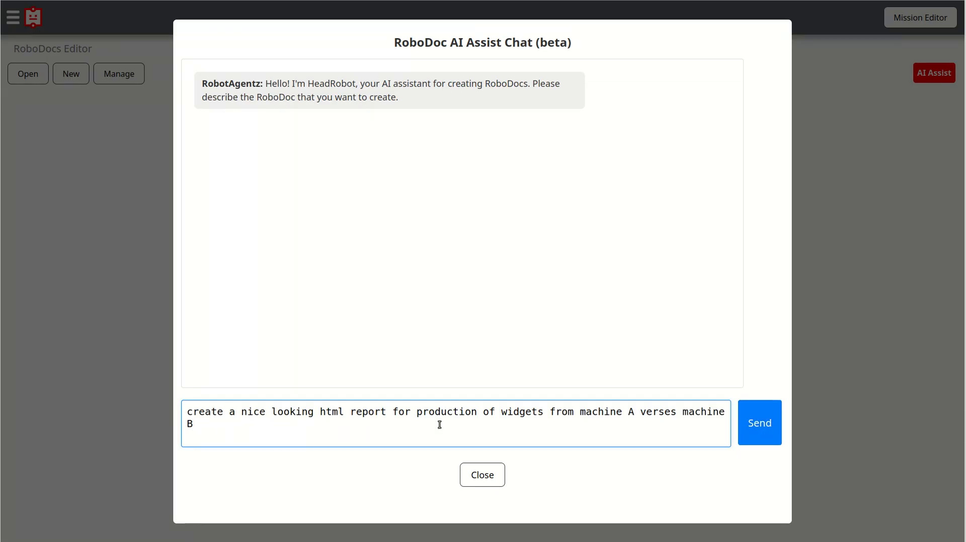
click(764, 428)
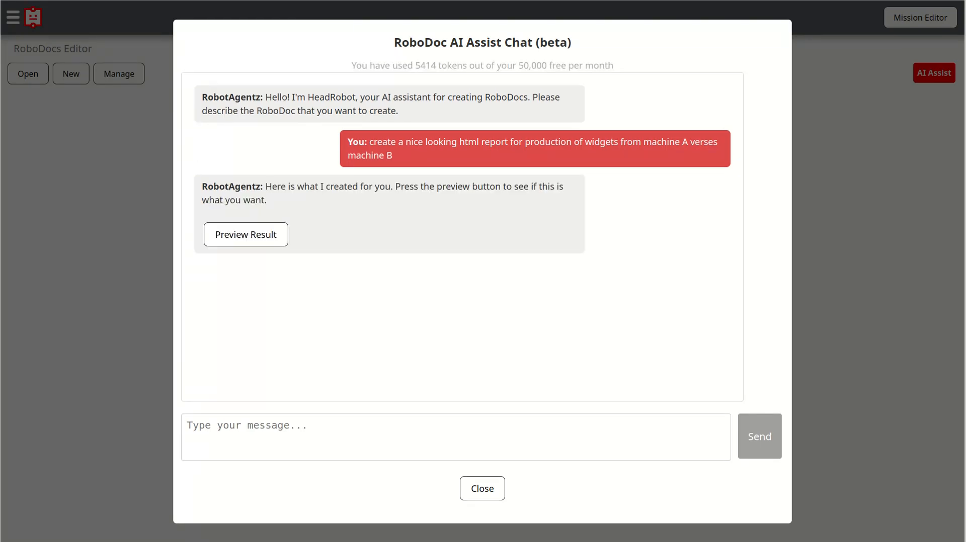
- Preview the generated widget production report and create a RoboDoc from it
click(274, 236)
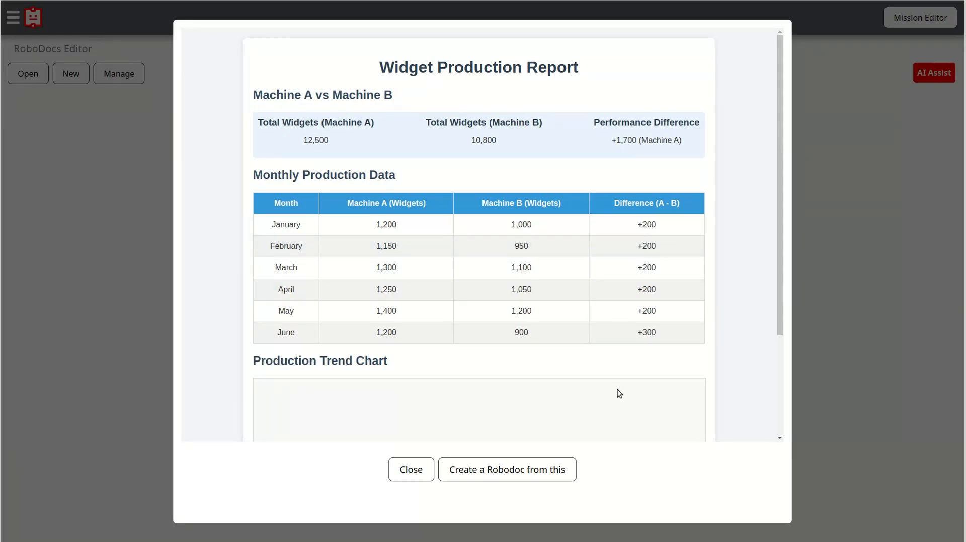
scroll(591, 302, down, 3)
scroll(591, 302, up, 3)
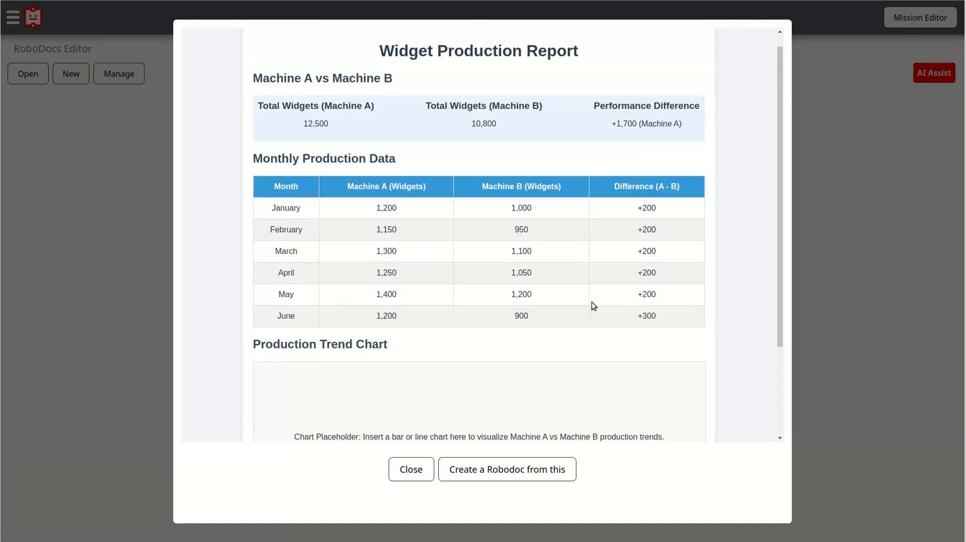
click(534, 470)
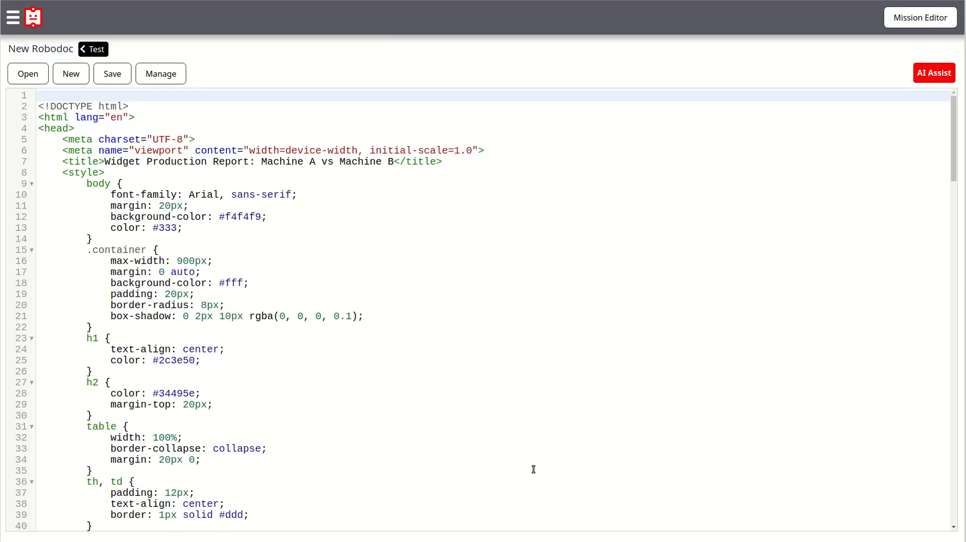
- In the report's summary section, replace the Machine A widget total with {$var1} and the Machine B total with {$var2}
scroll(207, 307, down, 6)
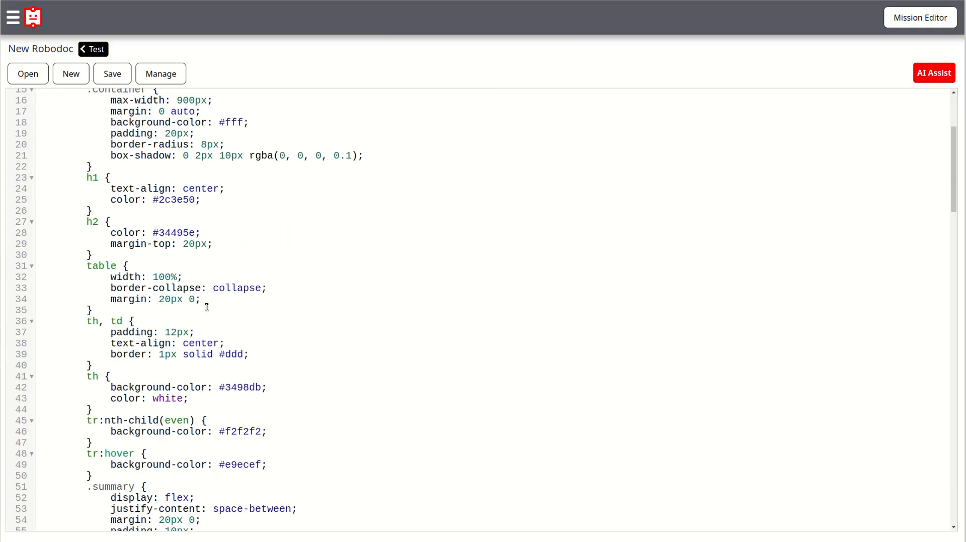
scroll(206, 307, down, 13)
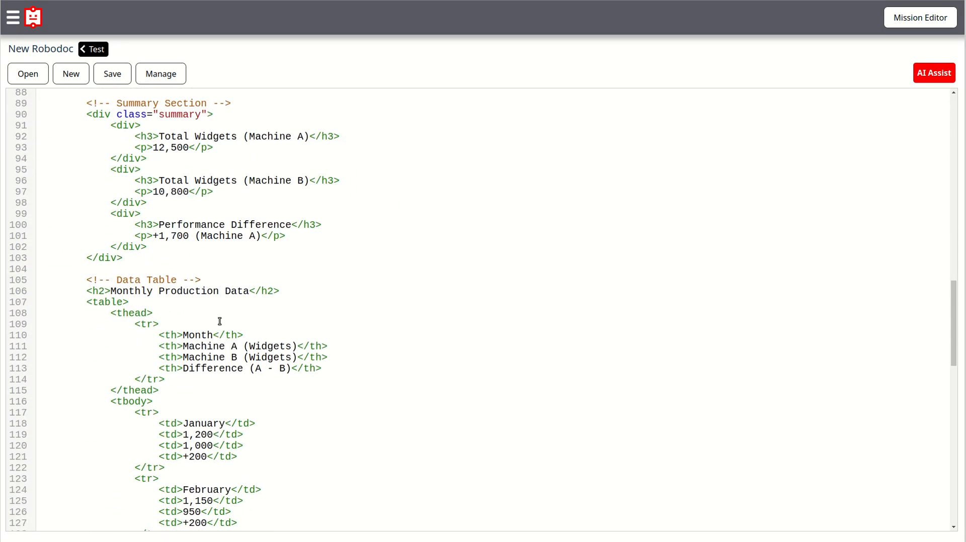
scroll(220, 323, down, 2)
scroll(251, 327, up, 2)
drag(153, 147, 189, 148)
text({$var1)
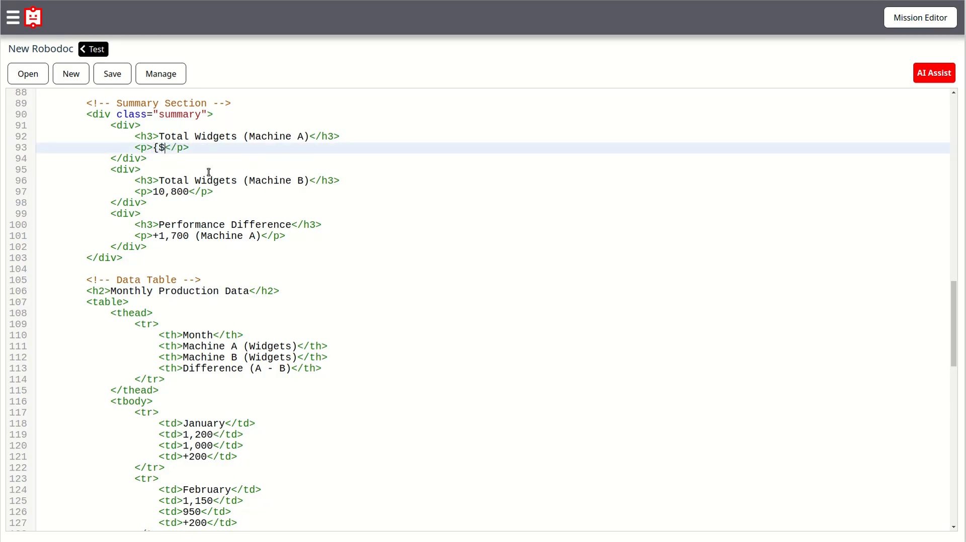
text(})
drag(153, 192, 190, 194)
text({)
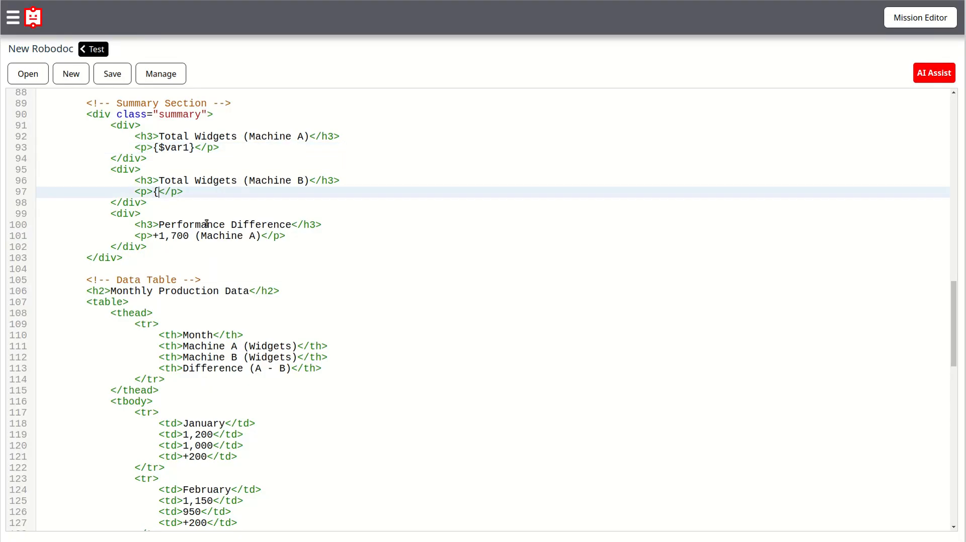
text($var2})
- Leave the RoboDoc without saving its changes and start a new API contract in the Contract Editor
click(16, 21)
click(133, 63)
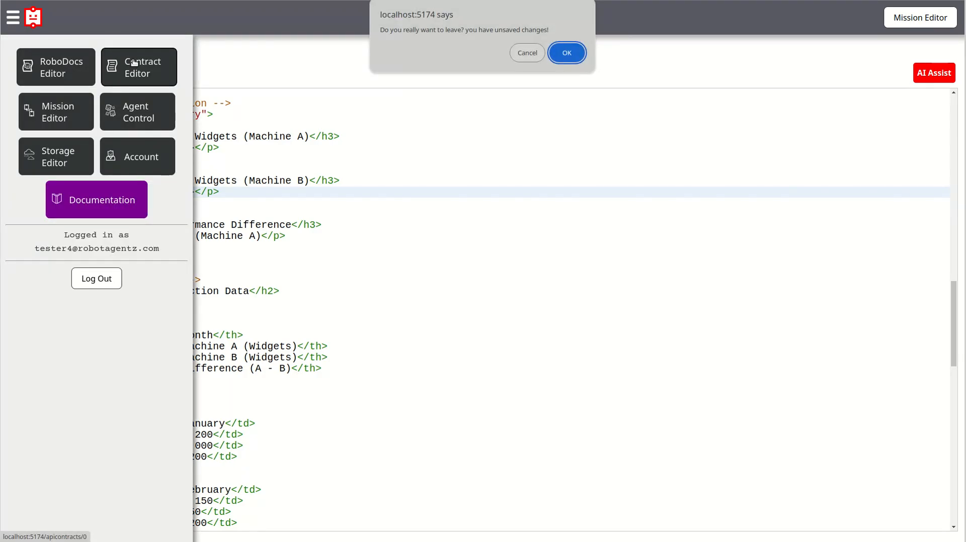
click(578, 53)
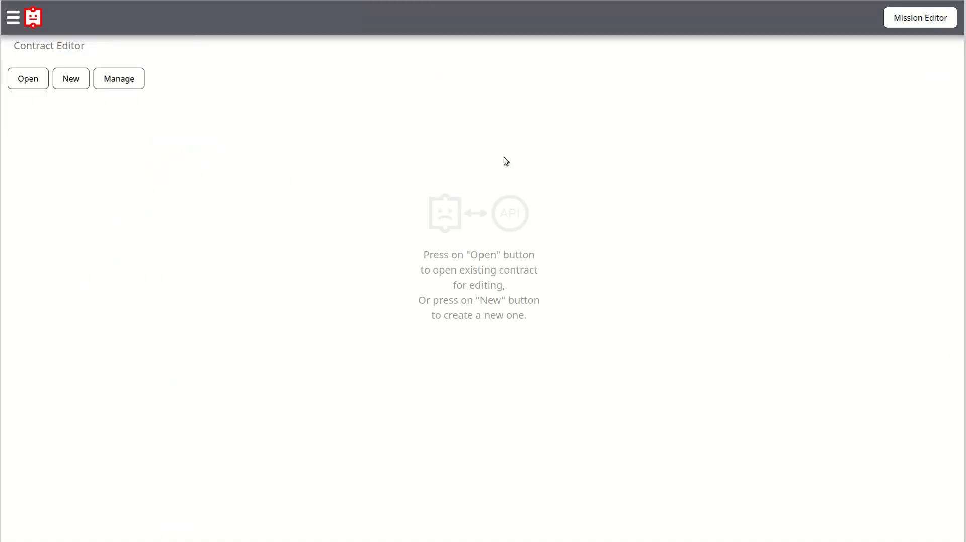
click(71, 79)
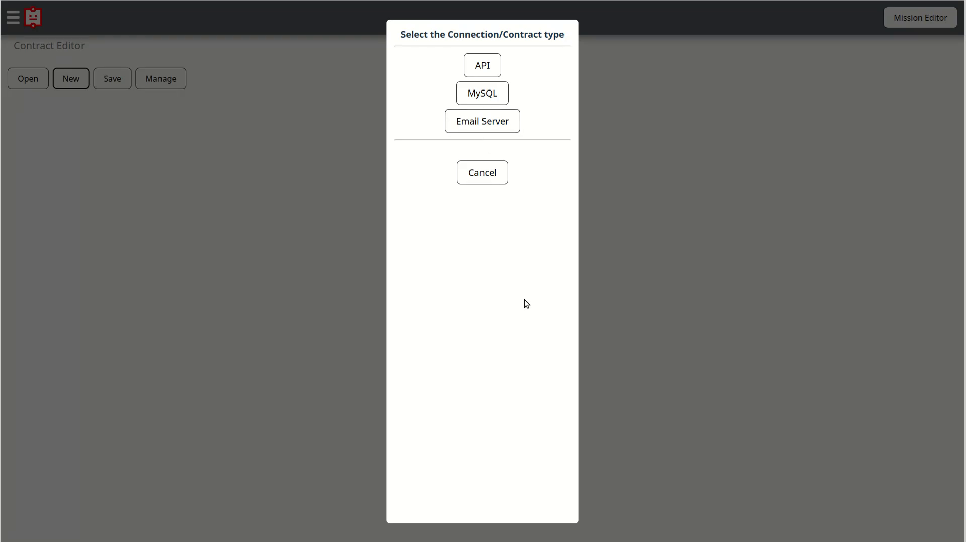
click(490, 67)
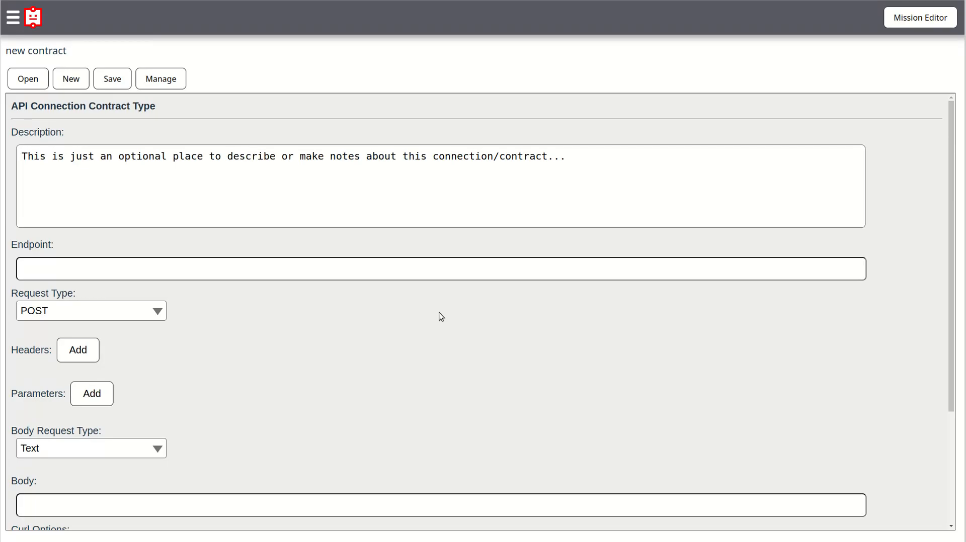
click(192, 267)
text(https://fake-json-api.mock.beeceptor.com/users)
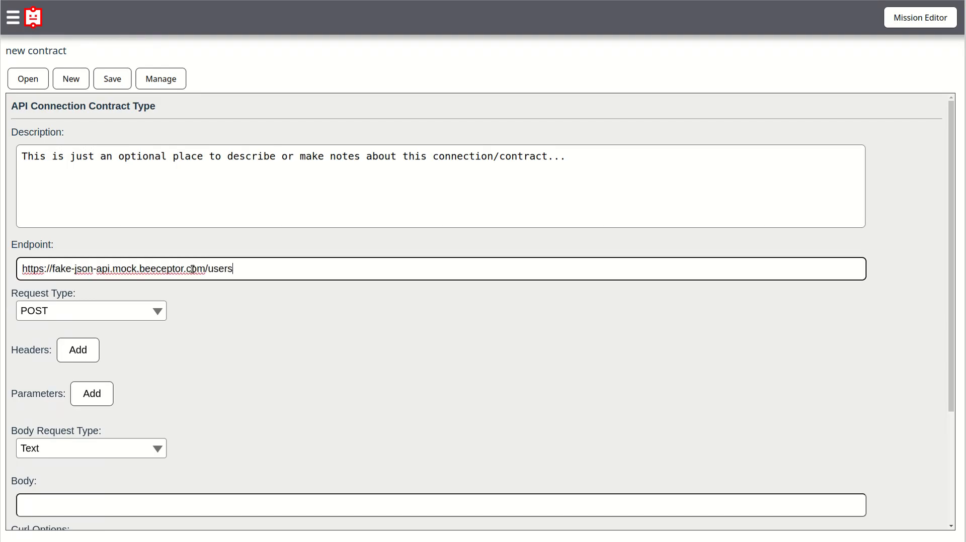
click(83, 316)
click(75, 337)
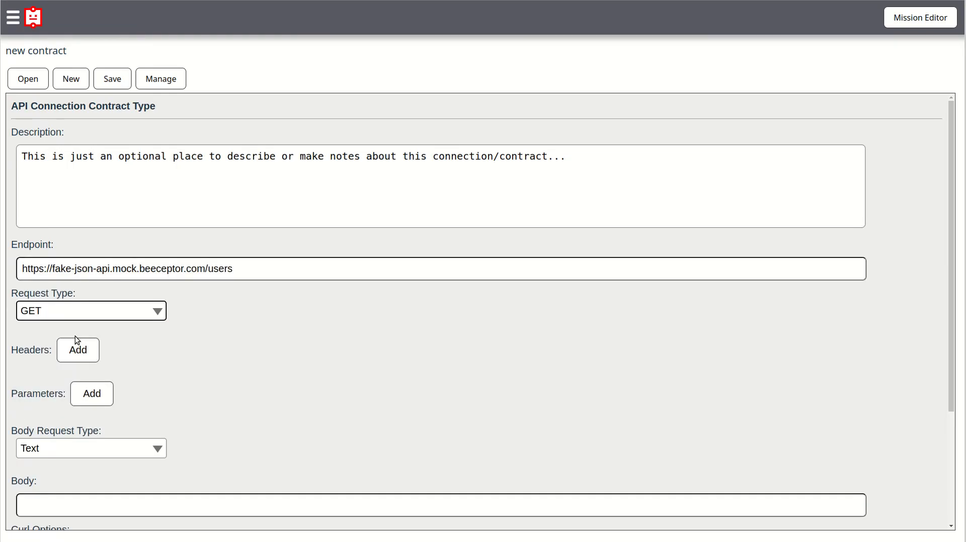
- Save the contract as test in the root folder, run its connection test and close the response
click(112, 80)
click(490, 123)
click(508, 316)
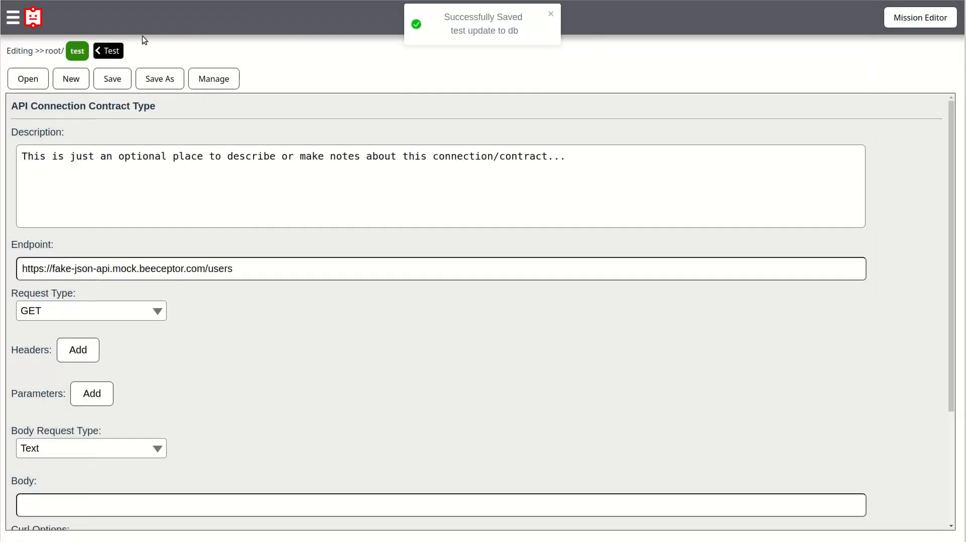
click(116, 51)
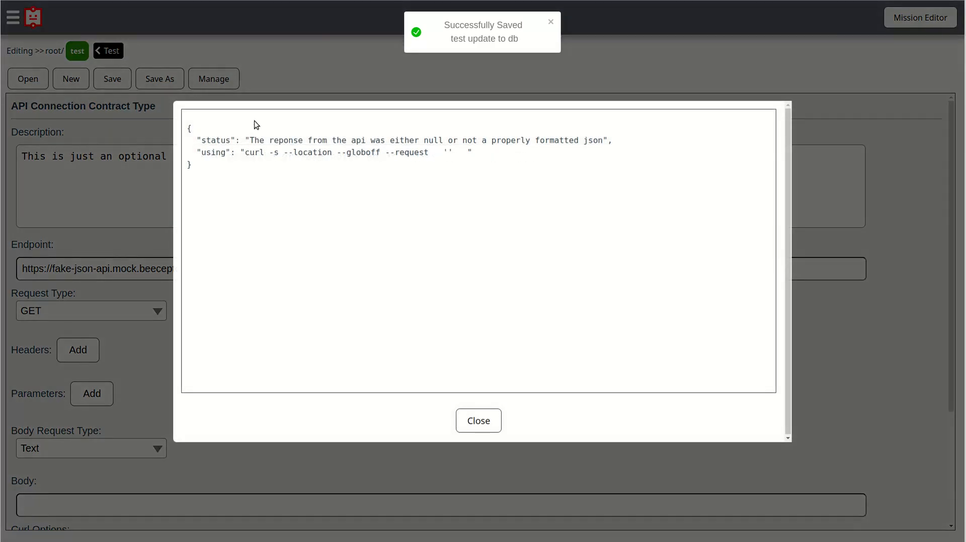
click(486, 417)
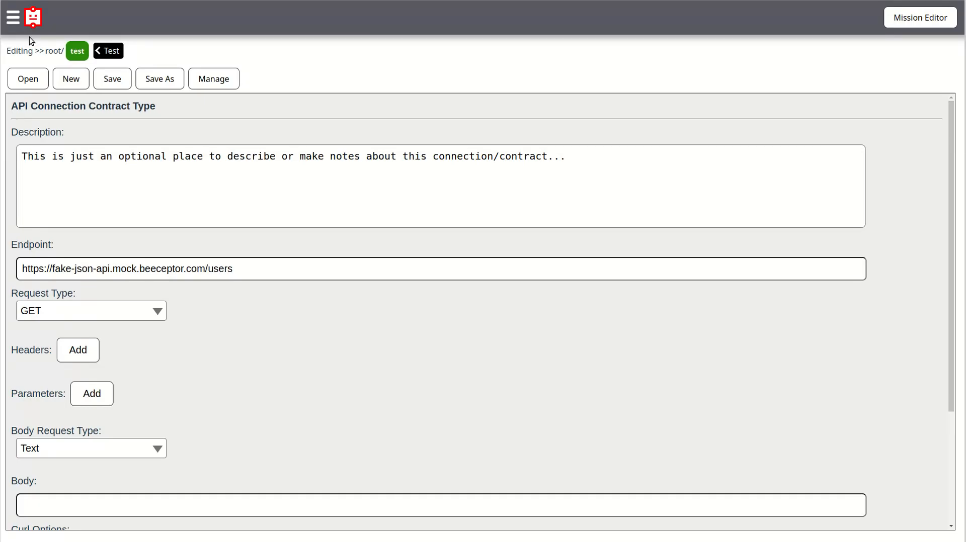
- Go to the Storage Editor and look up the documentation's explanation of storage items
click(14, 17)
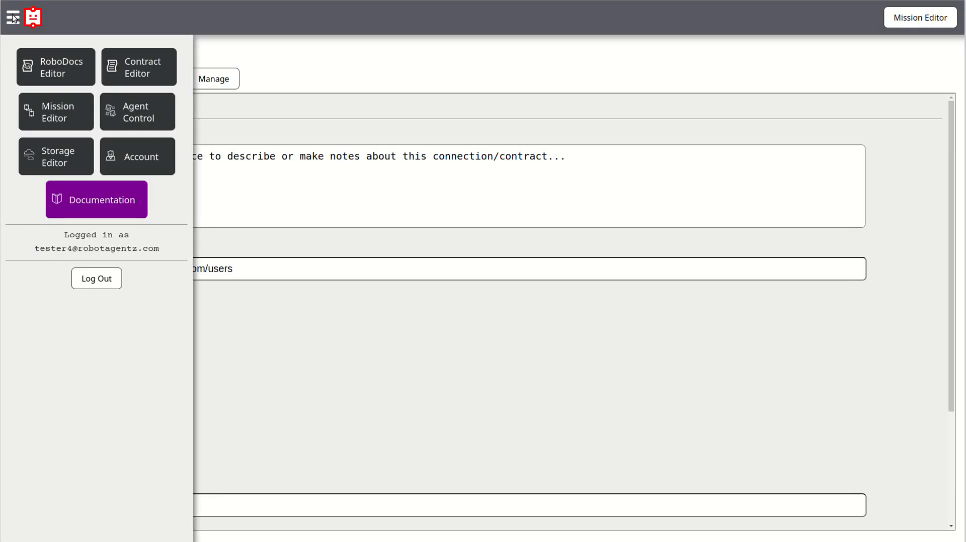
click(37, 151)
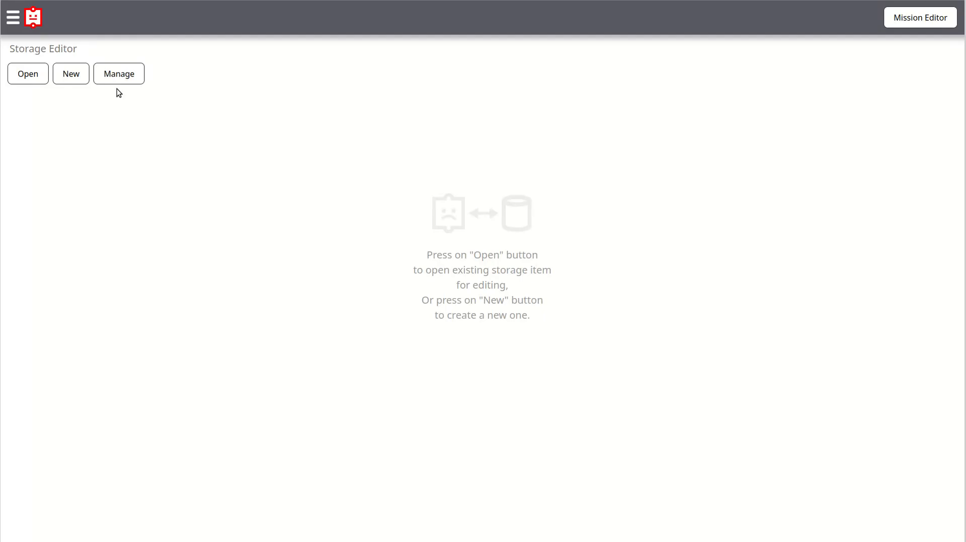
click(13, 19)
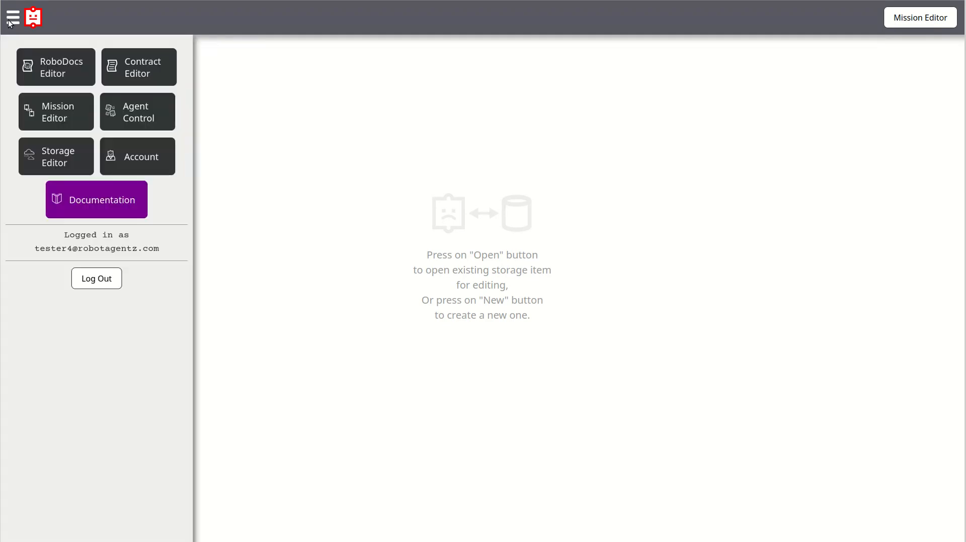
click(107, 203)
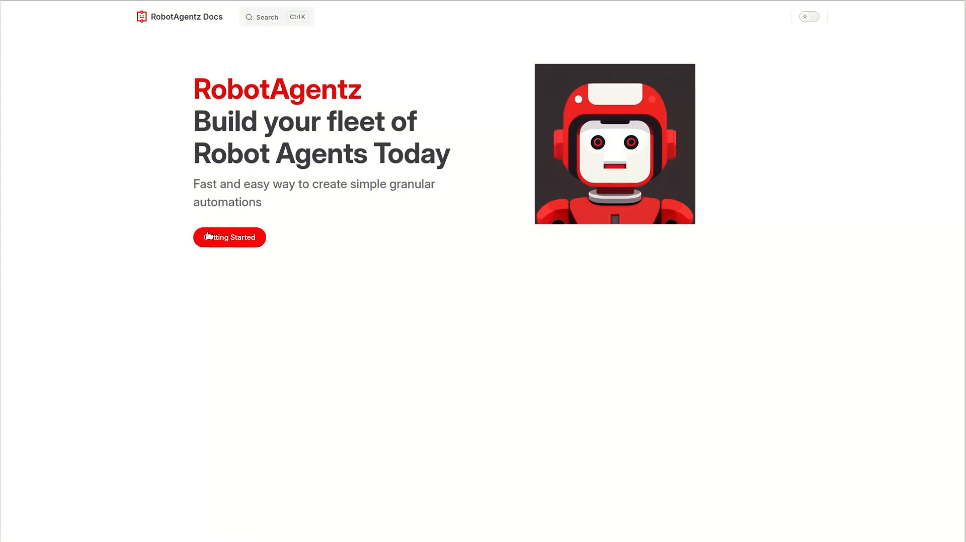
click(208, 236)
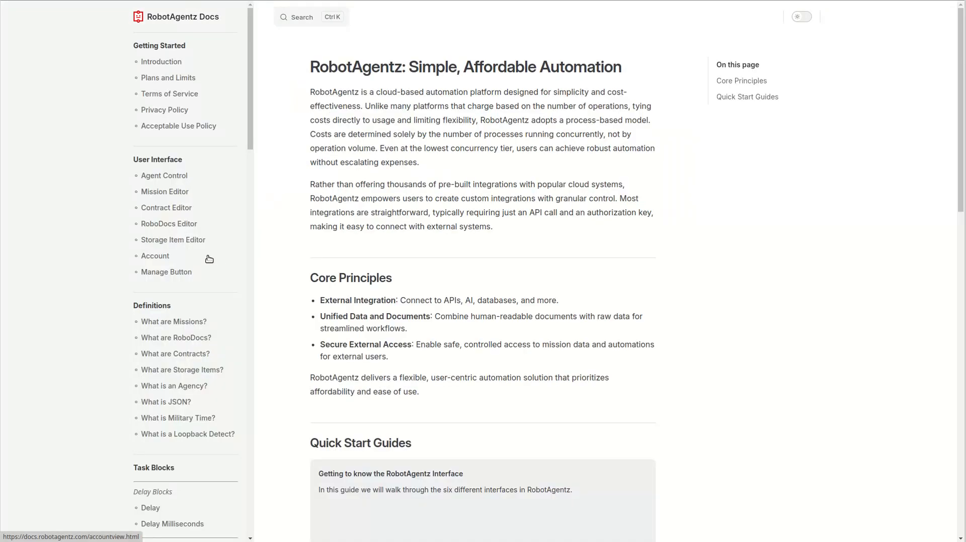
click(190, 371)
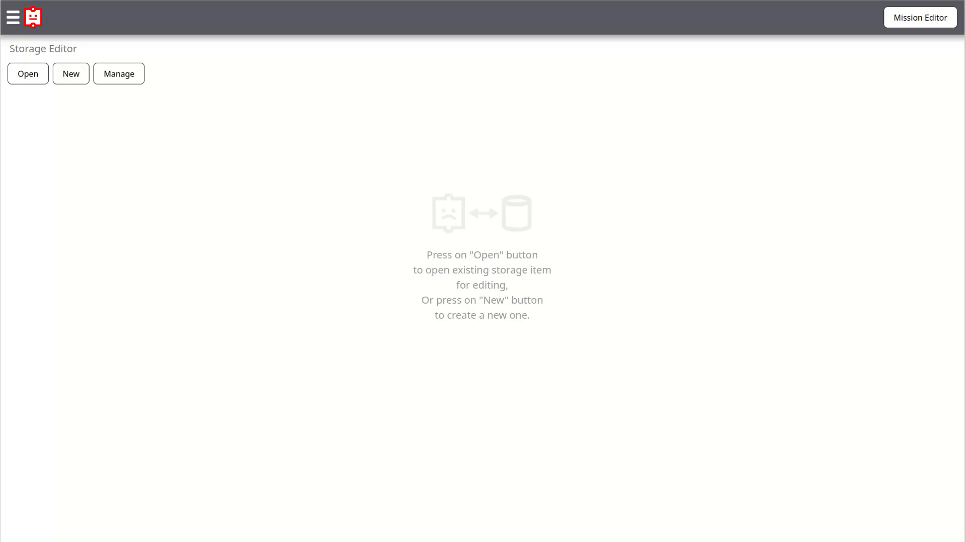
- Start a new storage item and try entering plain text in it, clearing the text again
click(75, 80)
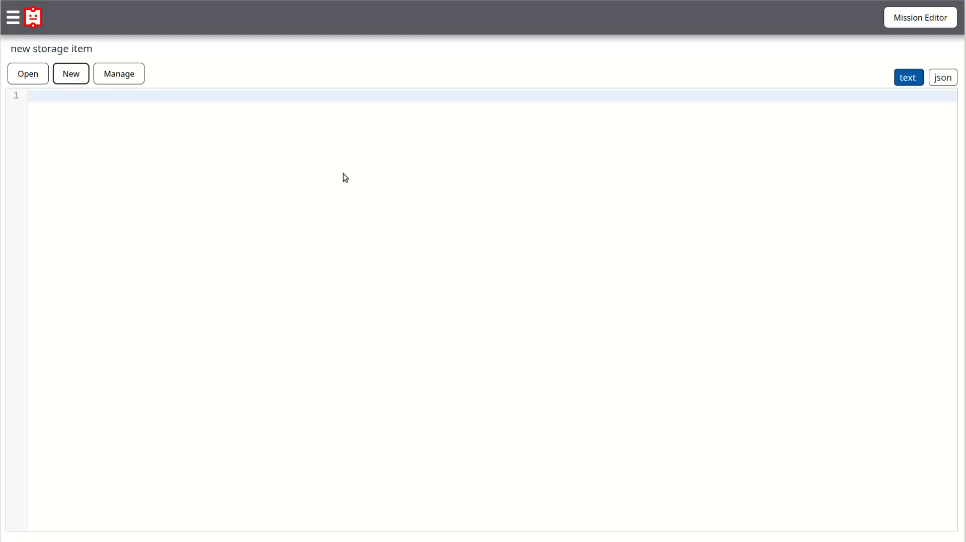
click(272, 140)
text(gsdfgs)
key(BackSpace)
key(BackSpace)
key(BackSpace)
key(BackSpace)
key(BackSpace)
key(BackSpace)
text(123)
key(BackSpace)
key(BackSpace)
key(BackSpace)
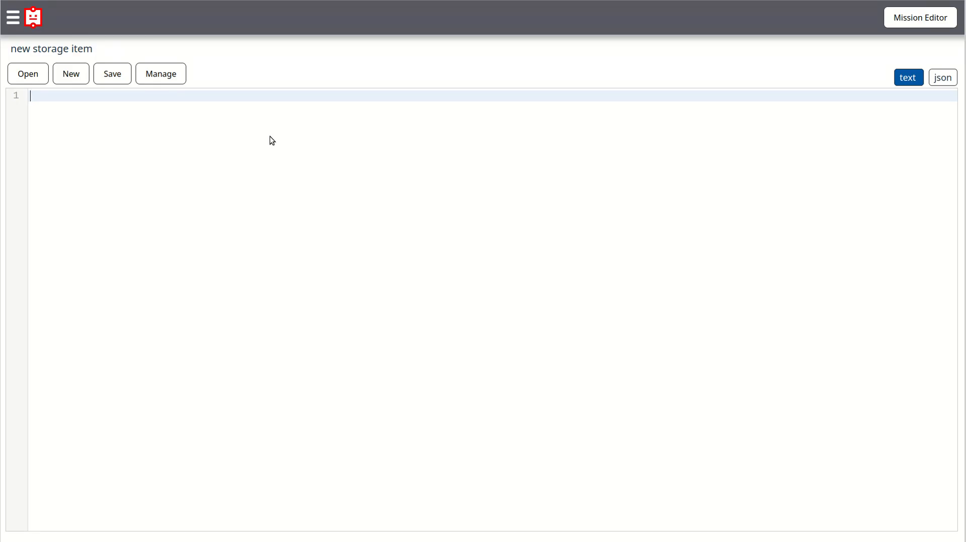
- Switch the storage item to JSON format and try the invalid entry dkjlsldf, clearing it again
click(948, 79)
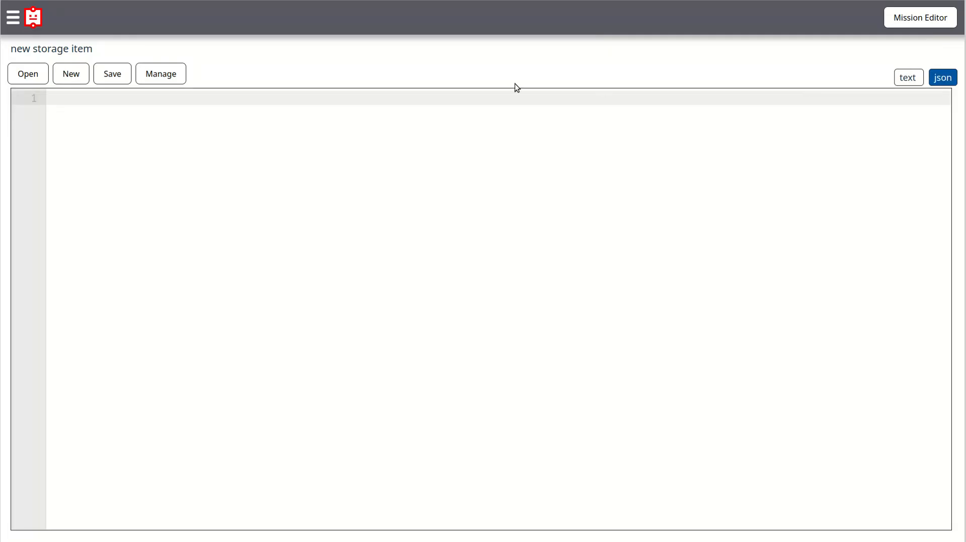
click(172, 101)
text(dkjlsldf)
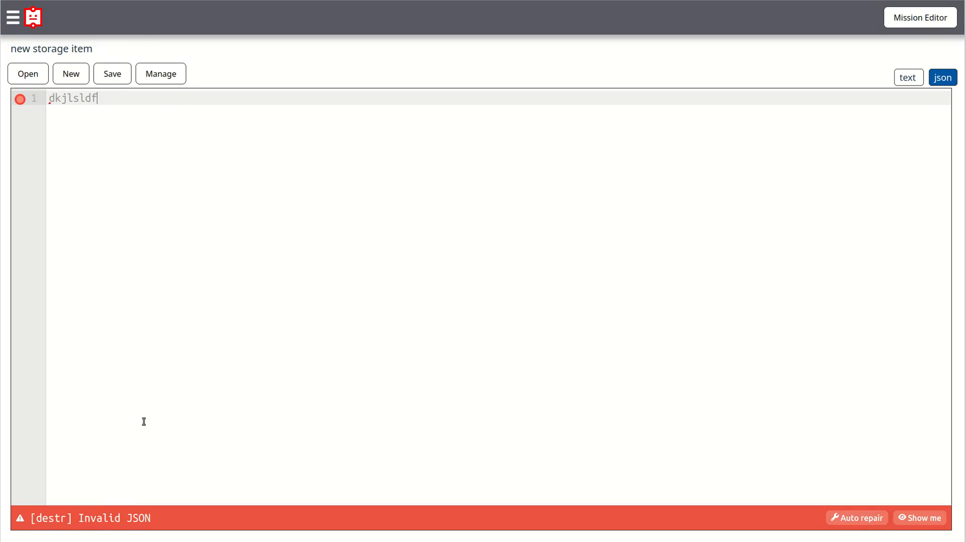
key(BackSpace)
key(BackSpace)
key(BackSpace)
key(BackSpace)
key(BackSpace)
key(BackSpace)
key(BackSpace)
key(BackSpace)
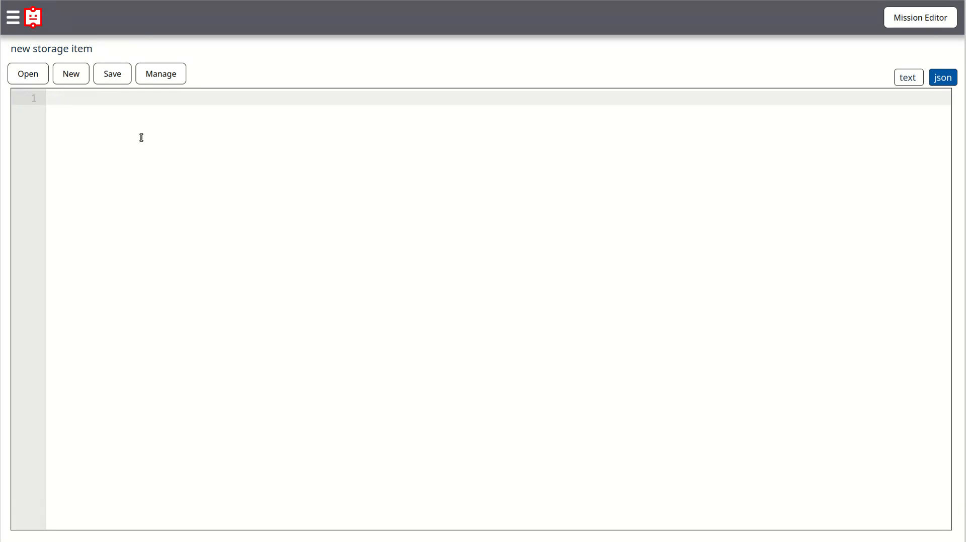
- Enter the JSON array ["banana","apple","orange"] as the storage item's content
text(["banana)
key(Right)
text(,"apple)
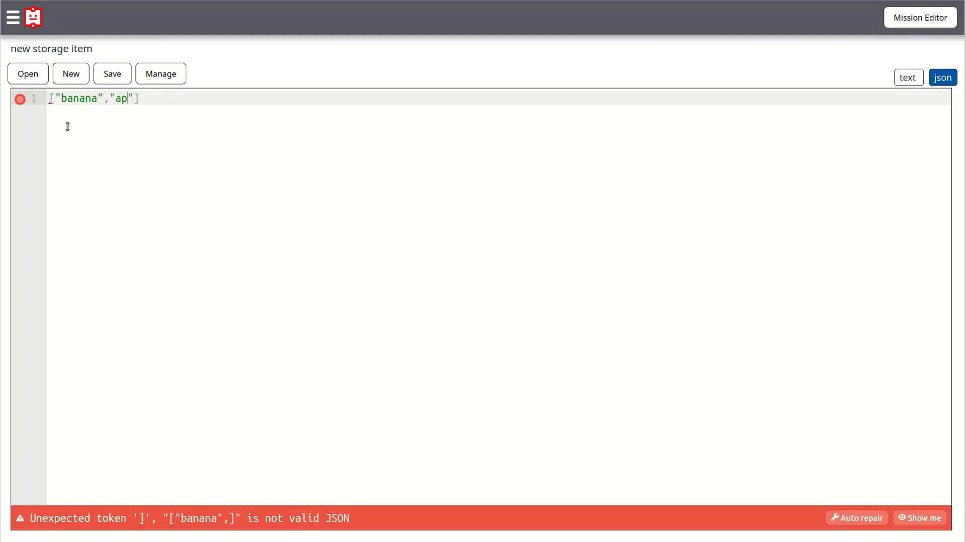
key(Right)
text(,")
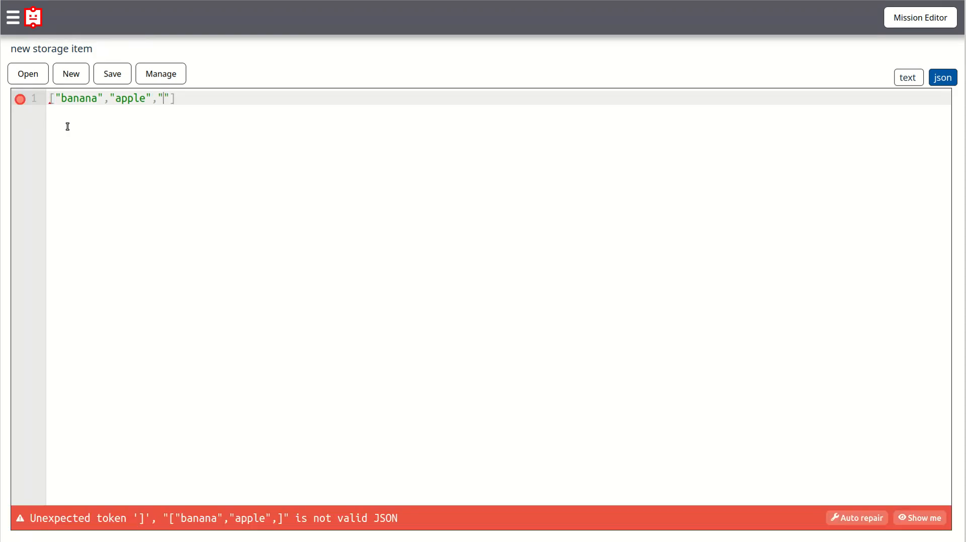
text(orange)
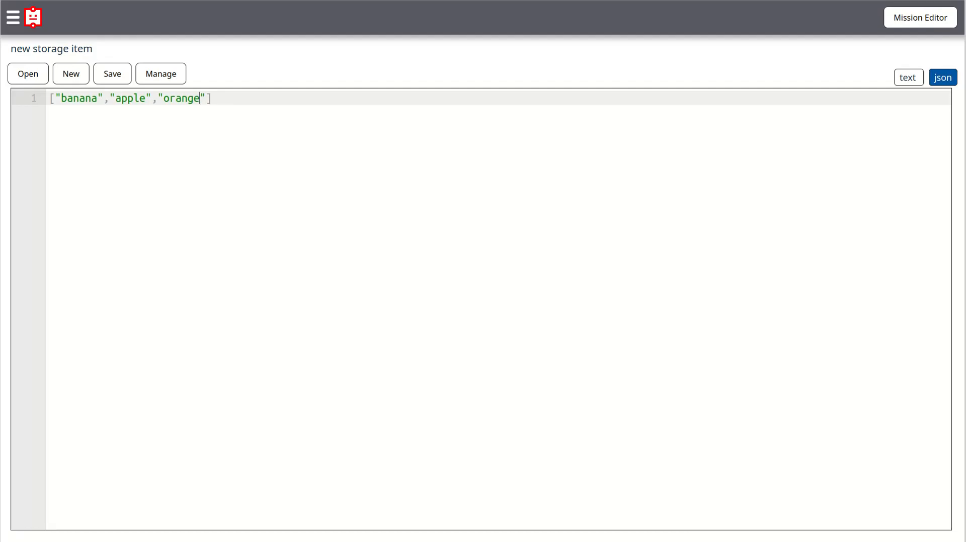
- Save the storage item as fruti in the root folder
click(109, 76)
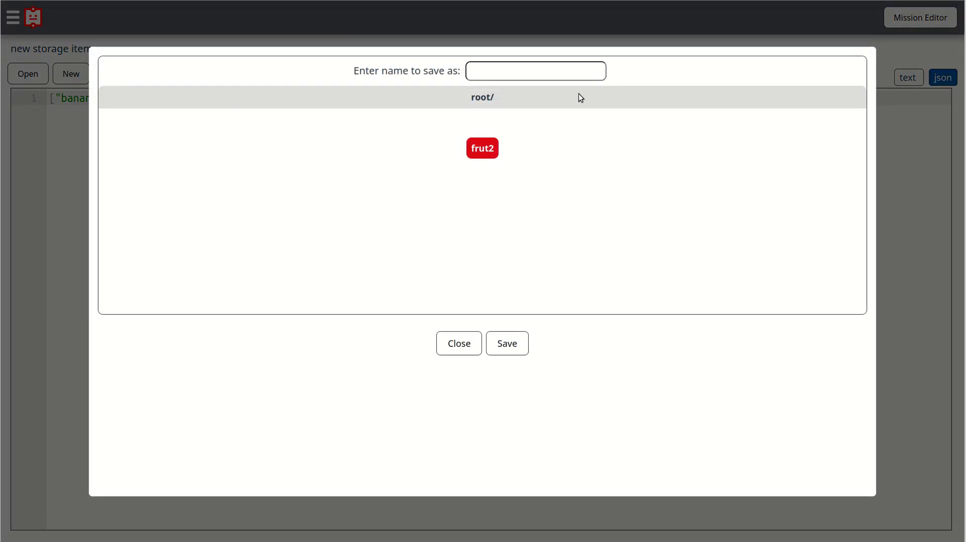
click(558, 75)
text(fruti)
click(499, 345)
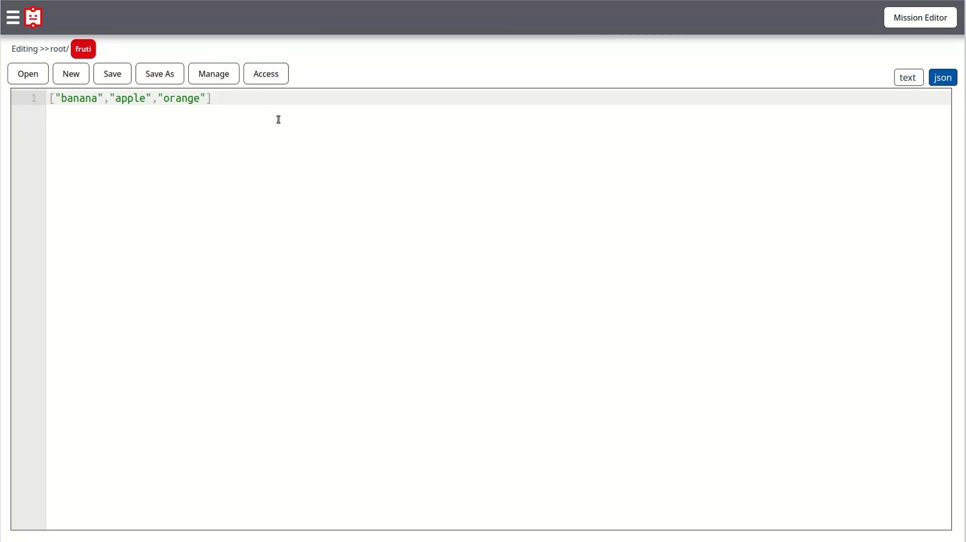
- Create an access key for the fruti storage item that expires in 3 days with Read permission
click(261, 77)
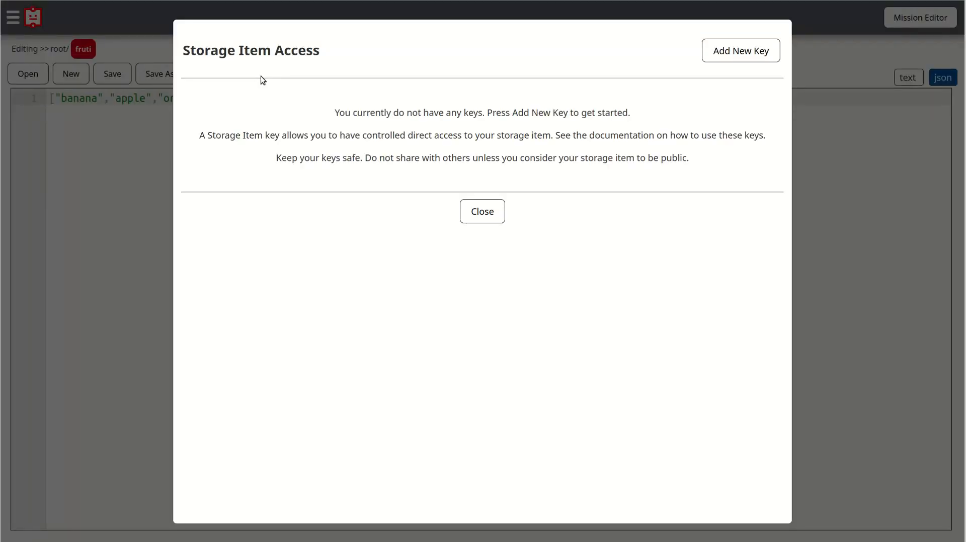
click(747, 57)
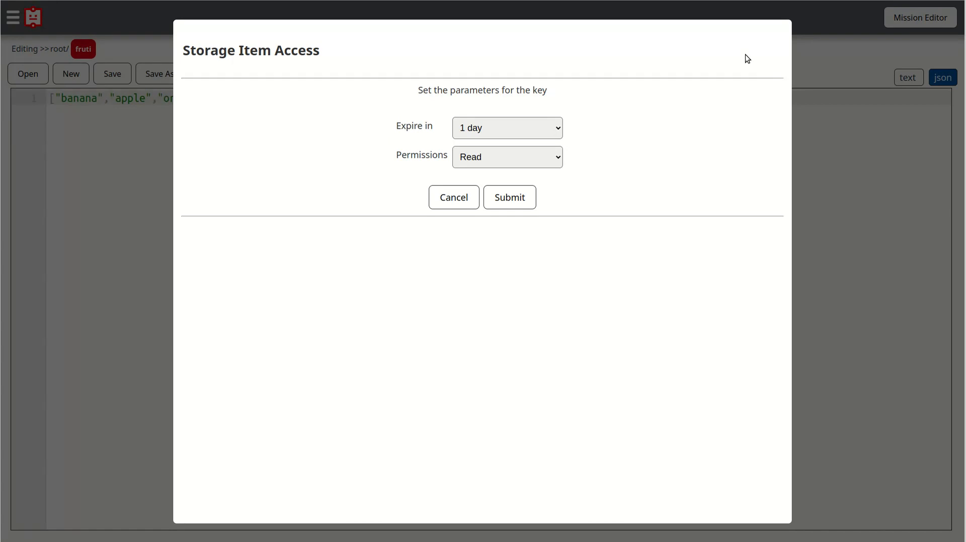
click(537, 128)
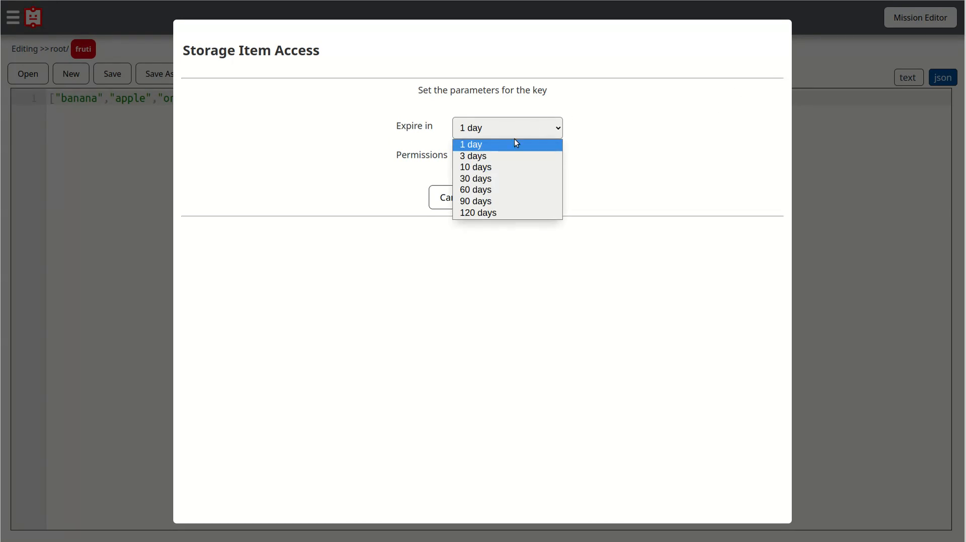
click(503, 156)
click(503, 156)
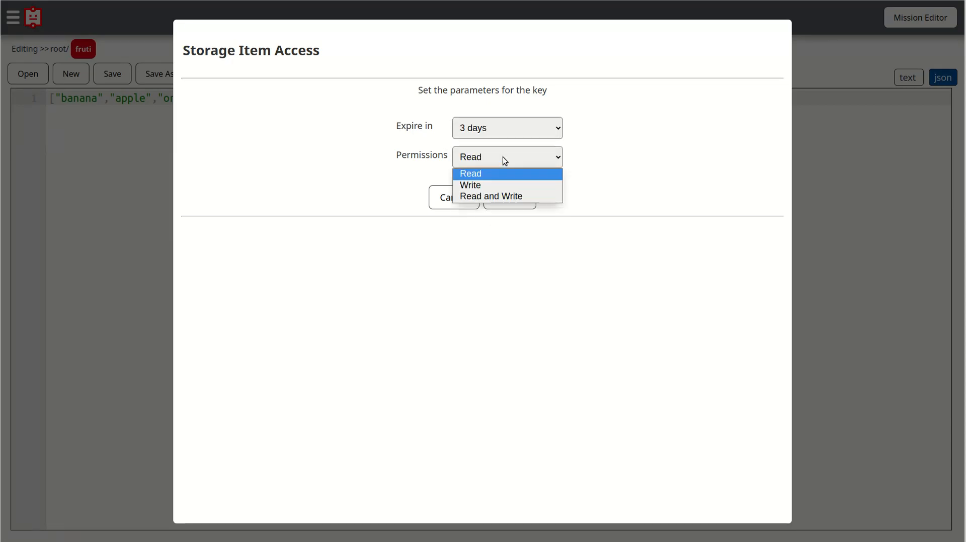
click(498, 173)
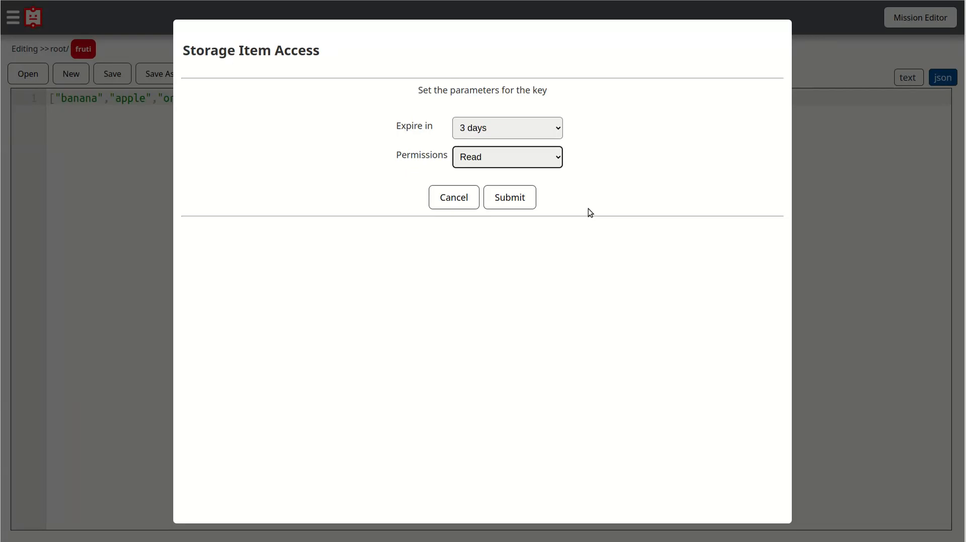
click(513, 189)
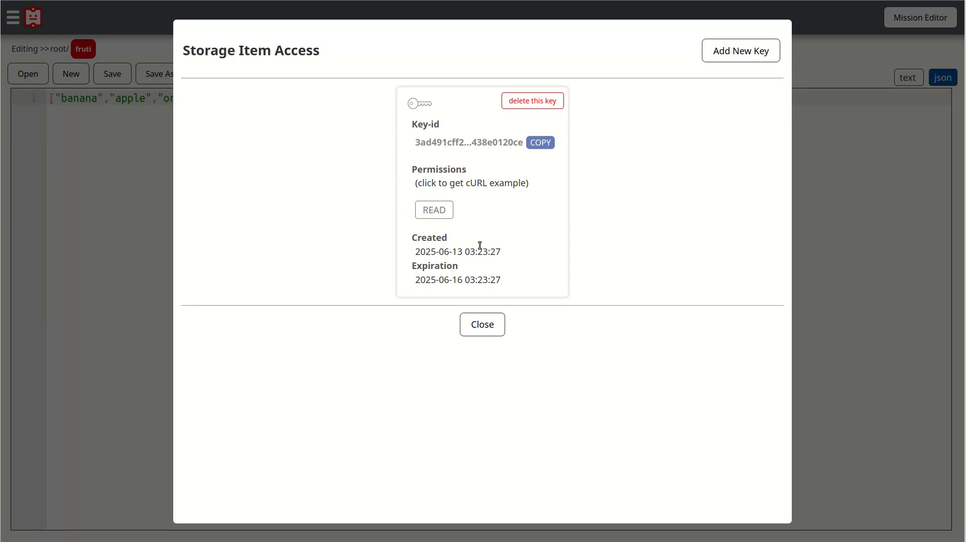
- Copy the key's read cURL example, run it with the storage key in a terminal, and close the terminal and access dialog
click(541, 143)
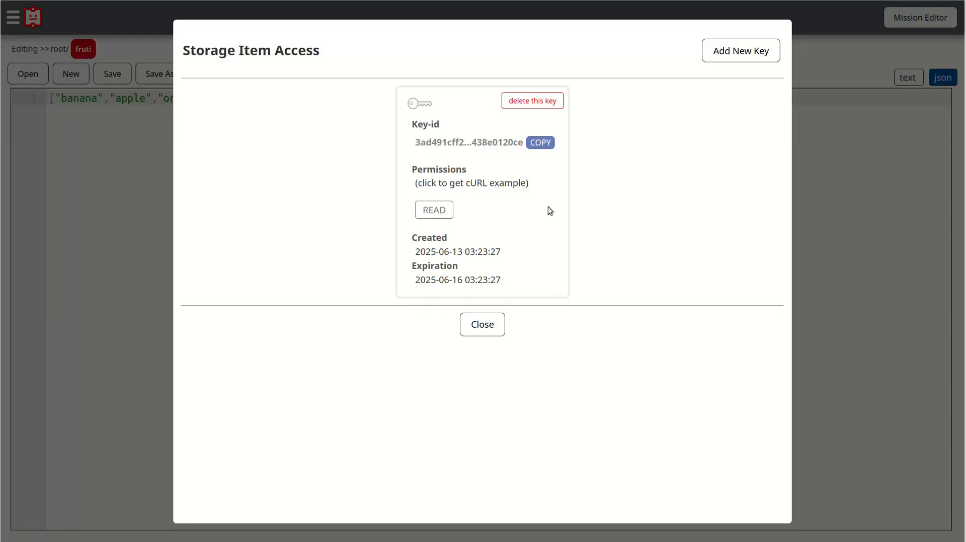
click(438, 214)
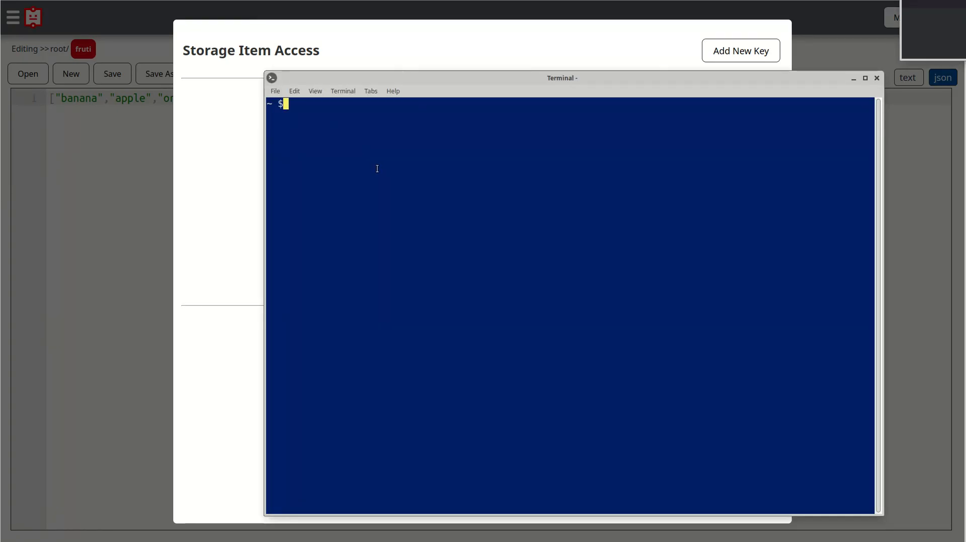
key(ctrl+shift+v)
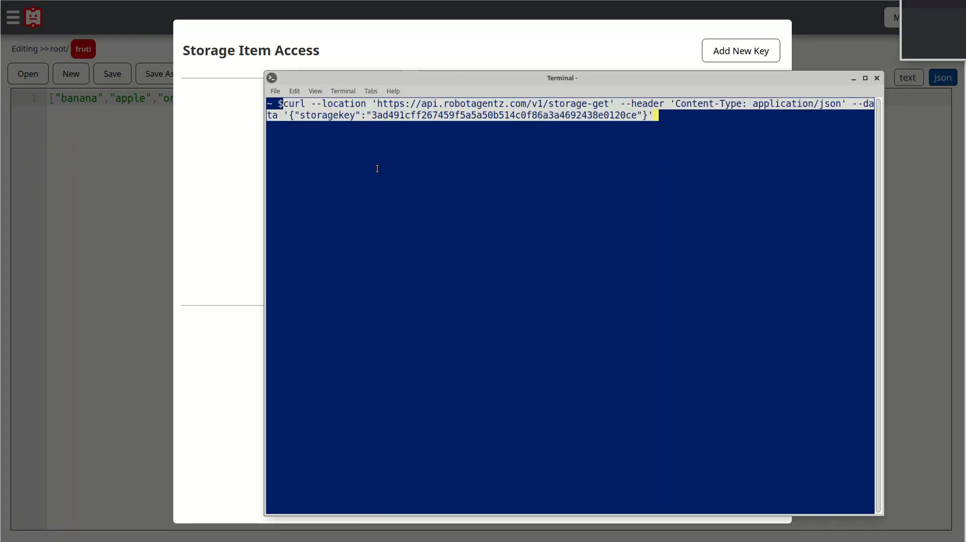
key(Return)
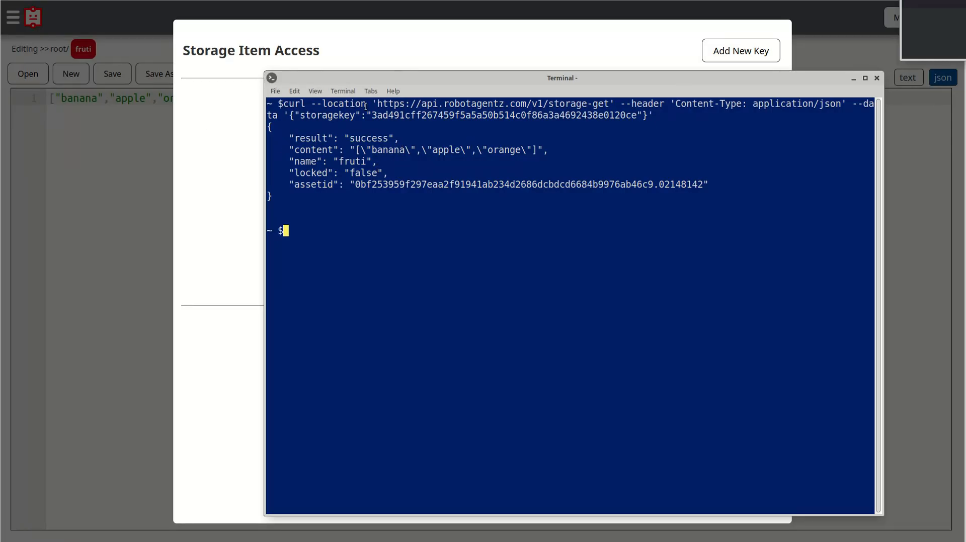
click(877, 78)
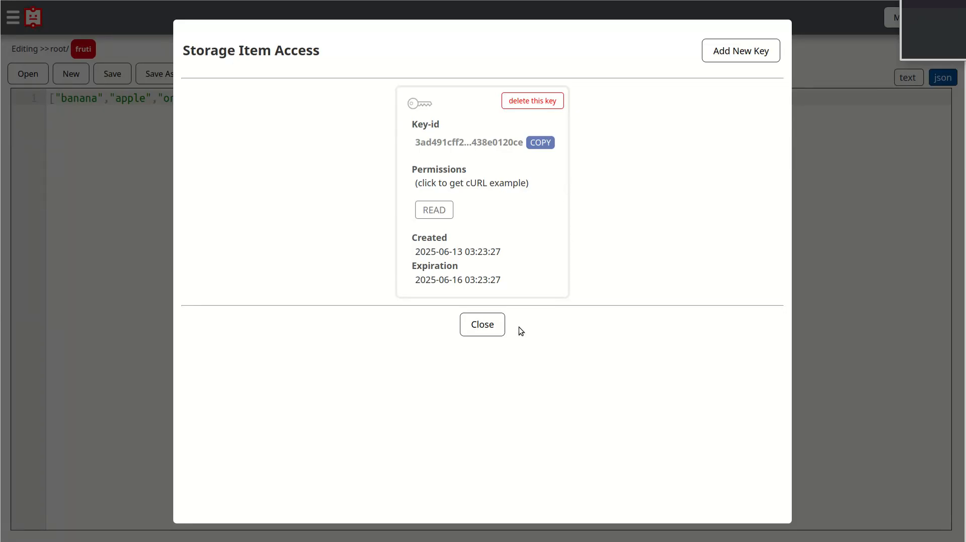
click(483, 327)
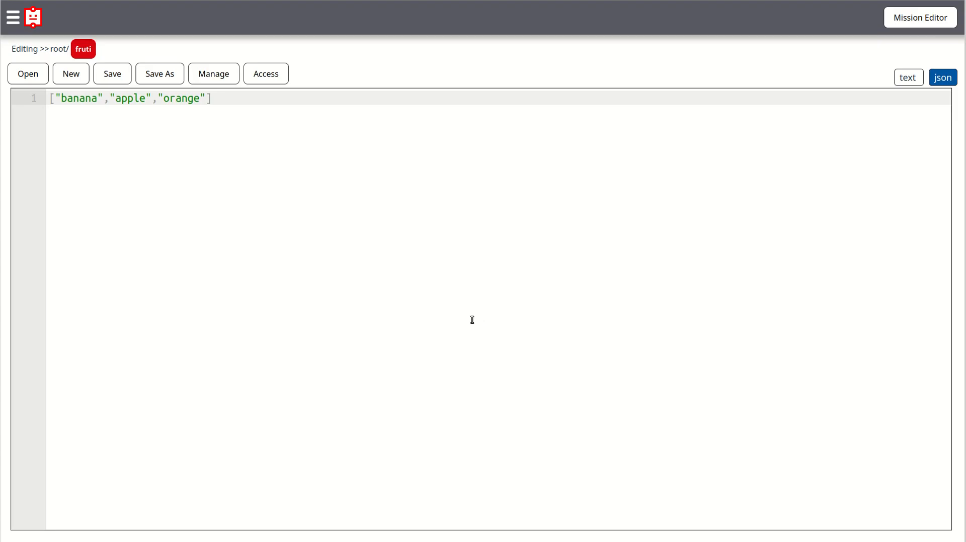
- Open the account page and review its subscription plan, usage figures, auto logout and legal sections
click(13, 18)
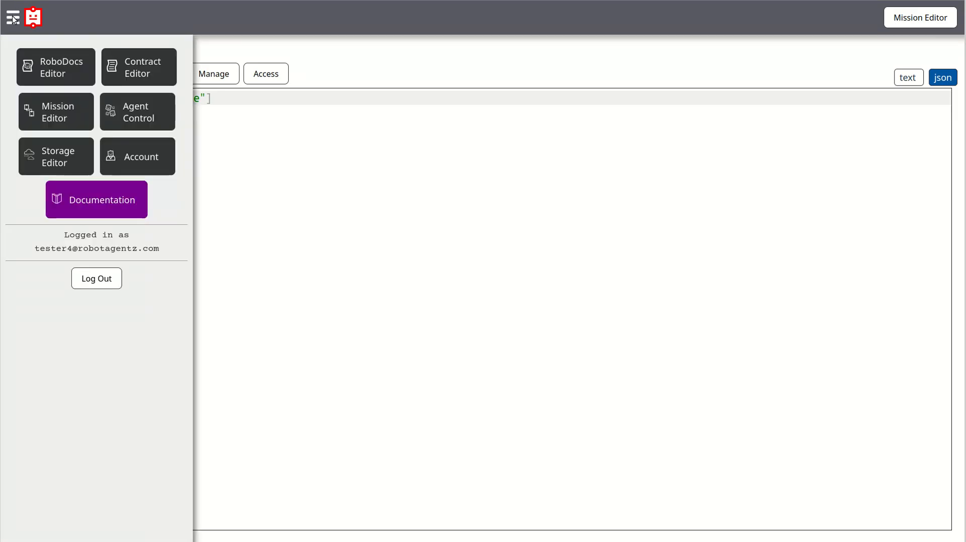
click(134, 158)
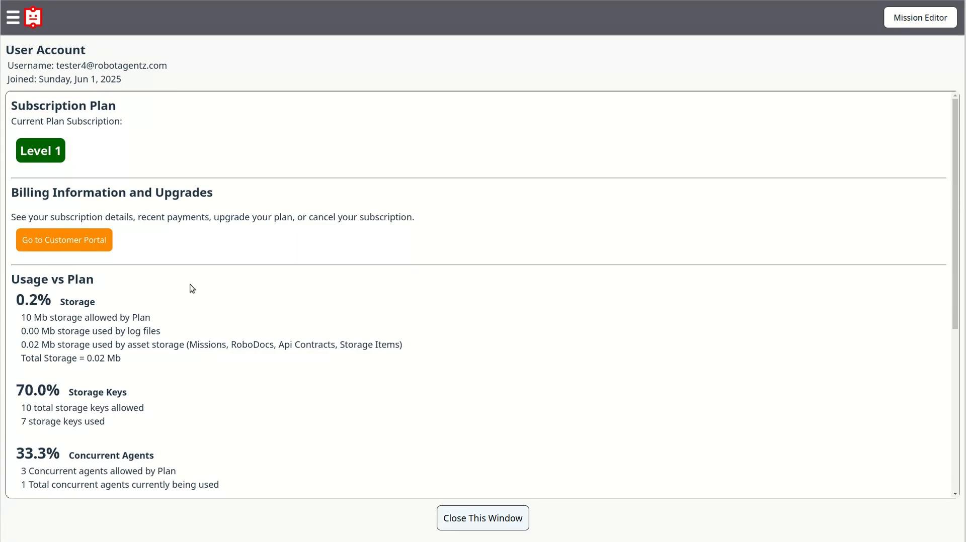
scroll(191, 297, down, 3)
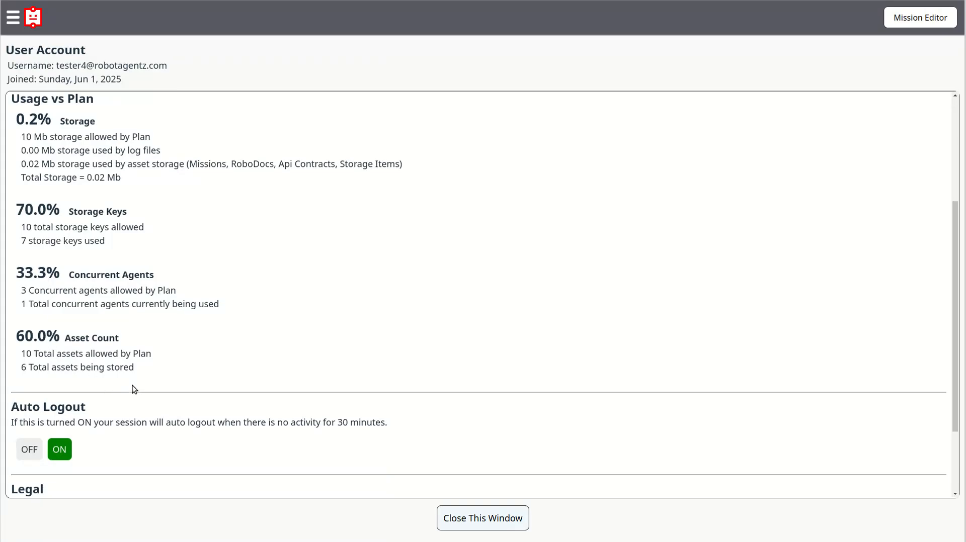
scroll(134, 389, down, 2)
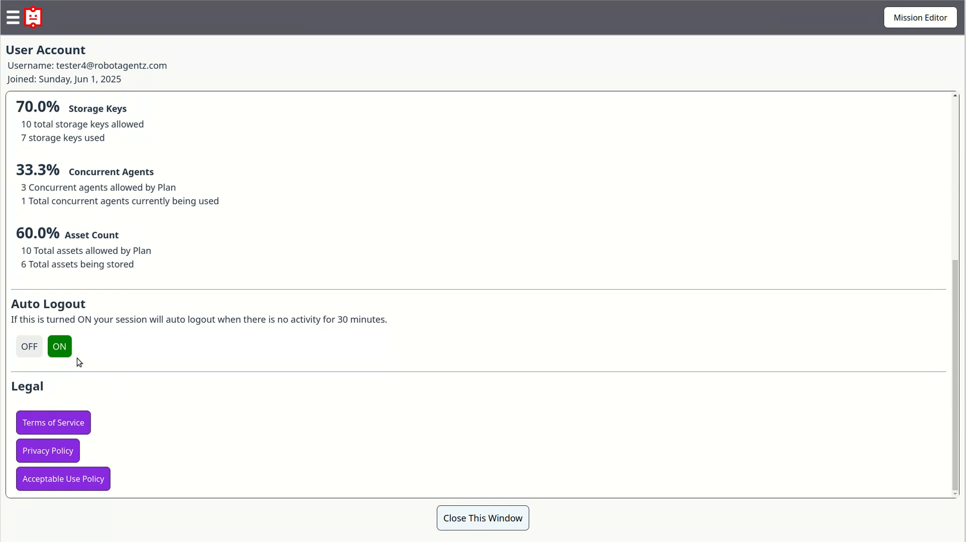
- Turn auto logout off and back on, and close the account page
click(32, 347)
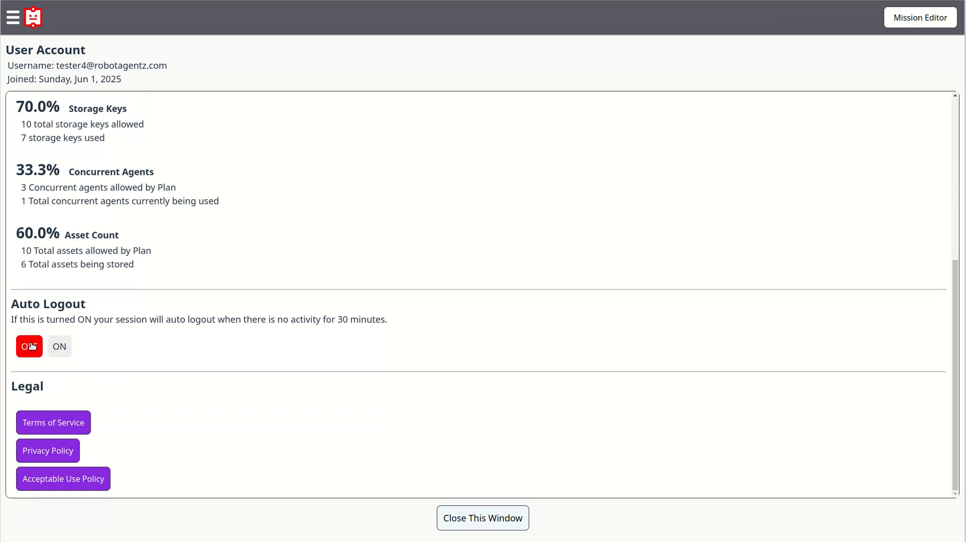
click(61, 348)
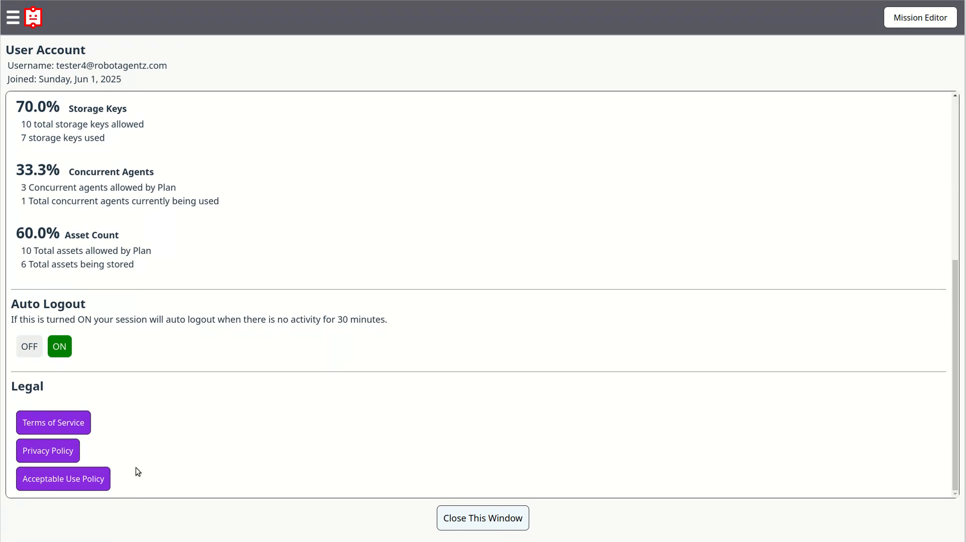
click(466, 519)
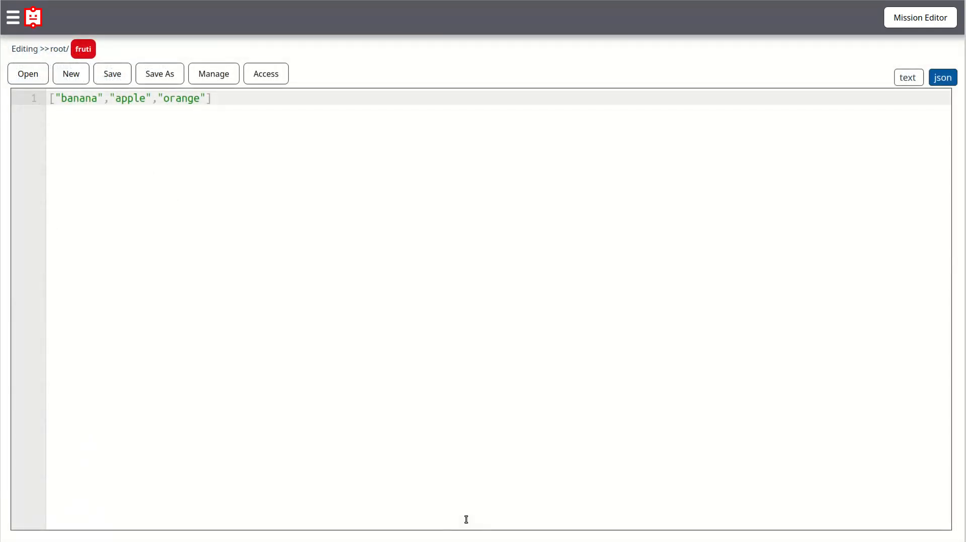
- Open Agent Control to show the active agents
click(17, 20)
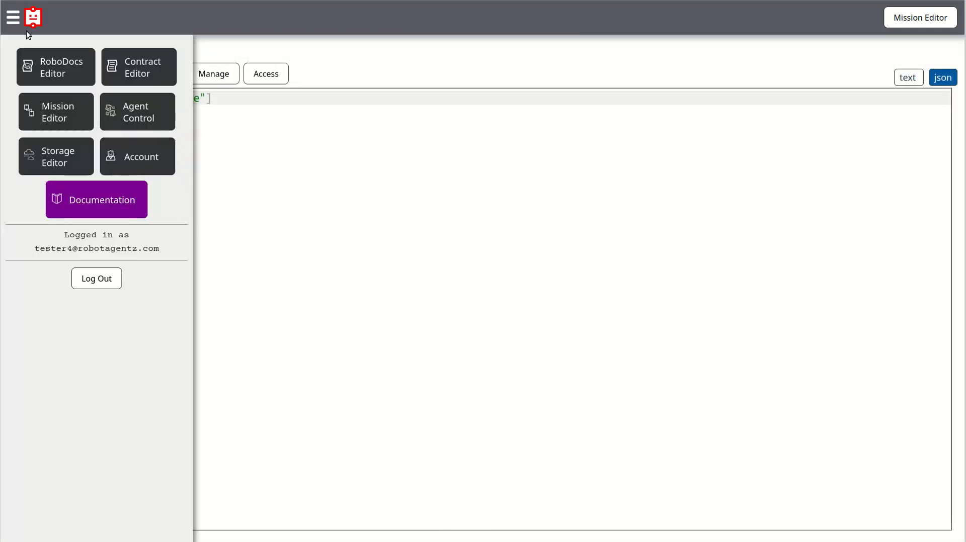
click(132, 114)
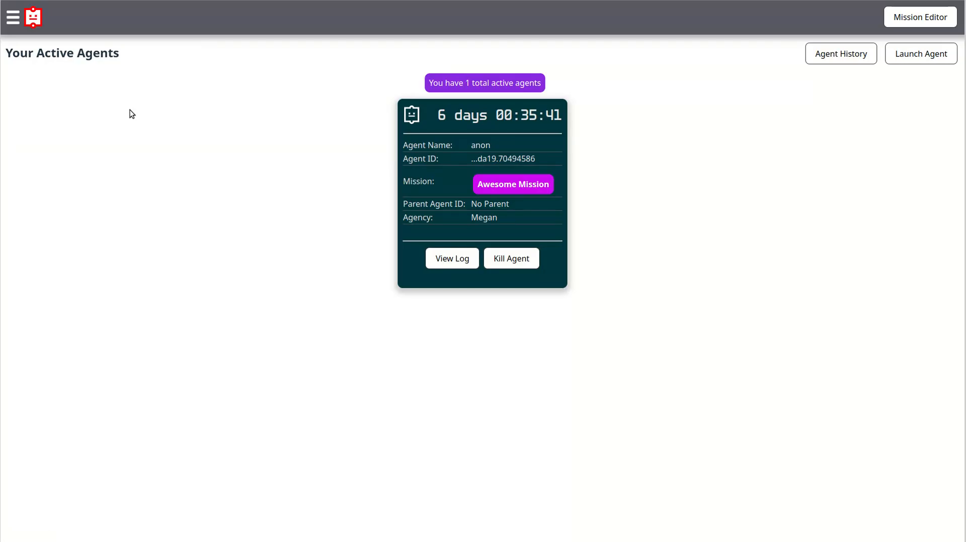